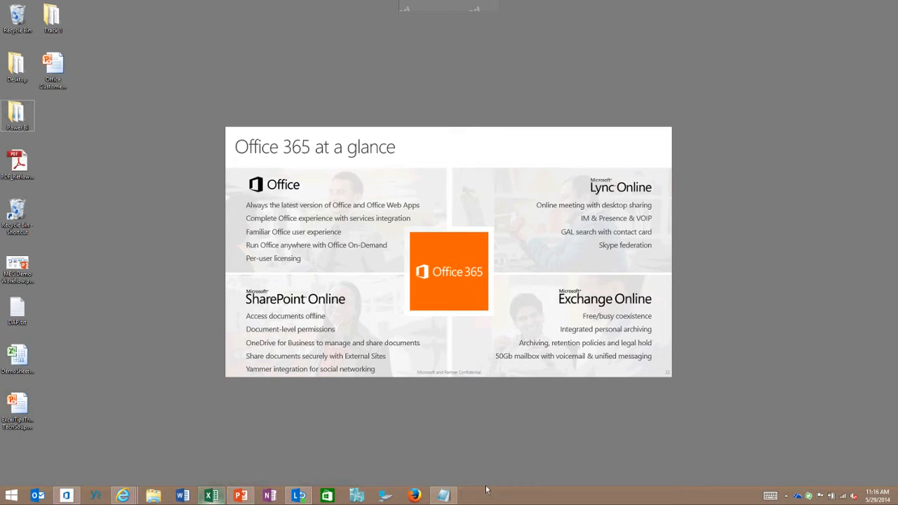
Pin the recent DemoSheet workbook to Excel's list of pinned files on the desktop
{"action": "mouse_move", "coordinate": [211, 495]}
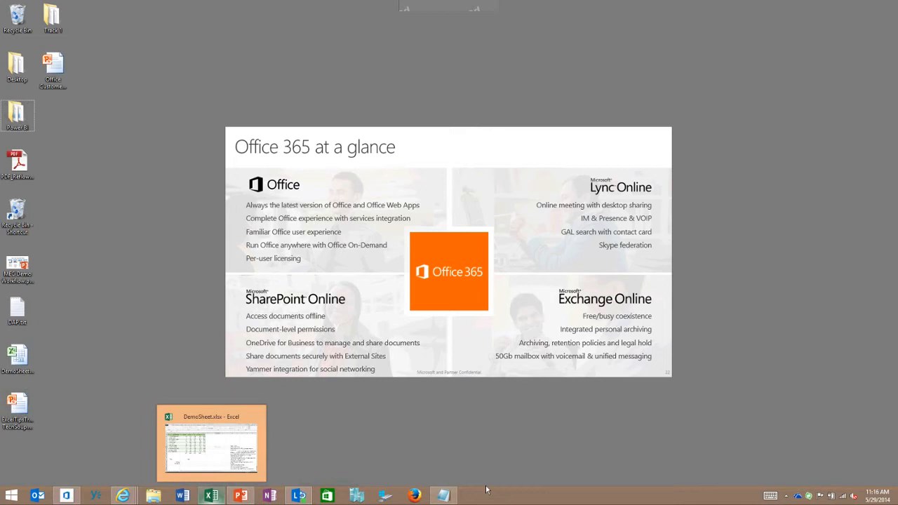
{"action": "right_click", "coordinate": [211, 495]}
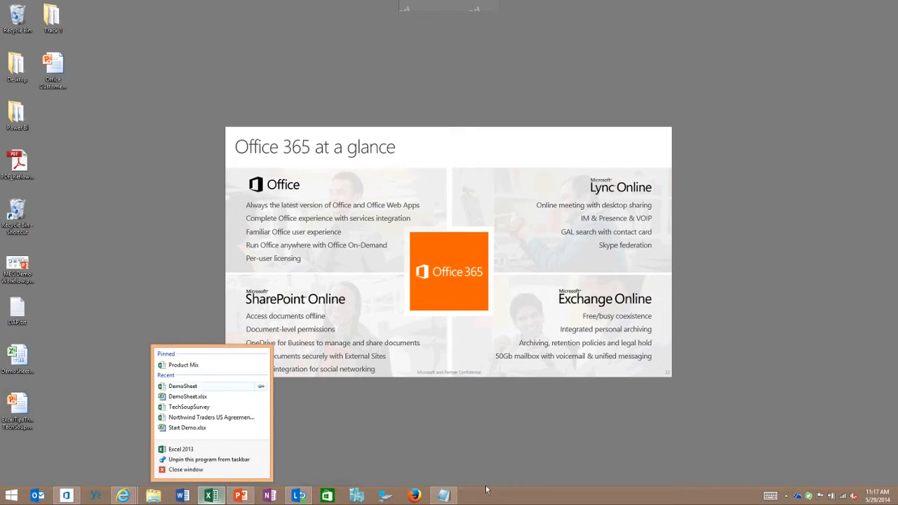
{"action": "left_click", "coordinate": [261, 387]}
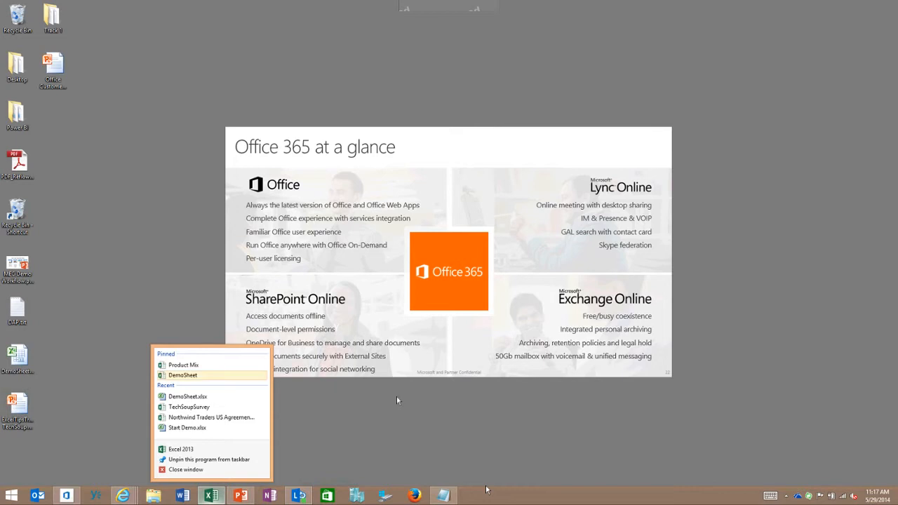
{"action": "left_click", "coordinate": [397, 397]}
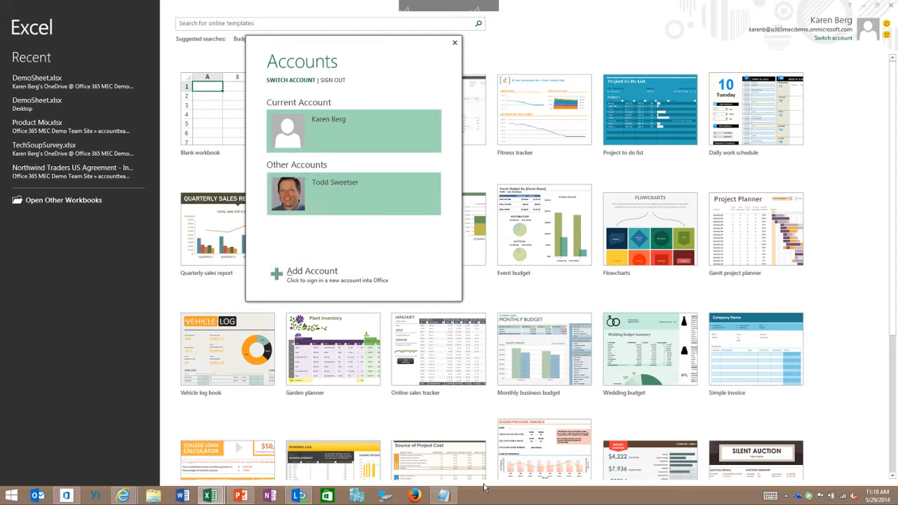
Switch Excel to the other stored account and return to the original account
{"action": "left_click", "coordinate": [353, 195]}
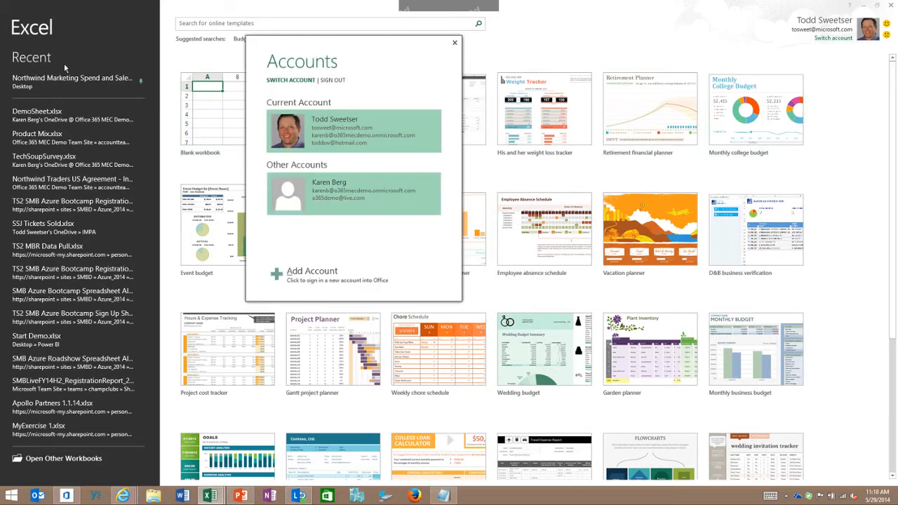
{"action": "key", "text": "Return"}
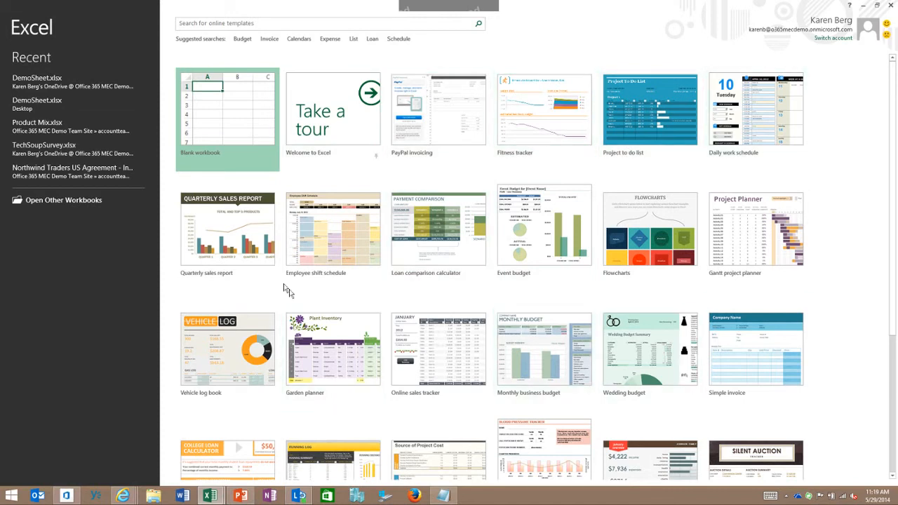
Browse the suggested Calendars templates and create a workbook from the Student calendar (Mon) template
{"action": "key", "text": "Tab"}
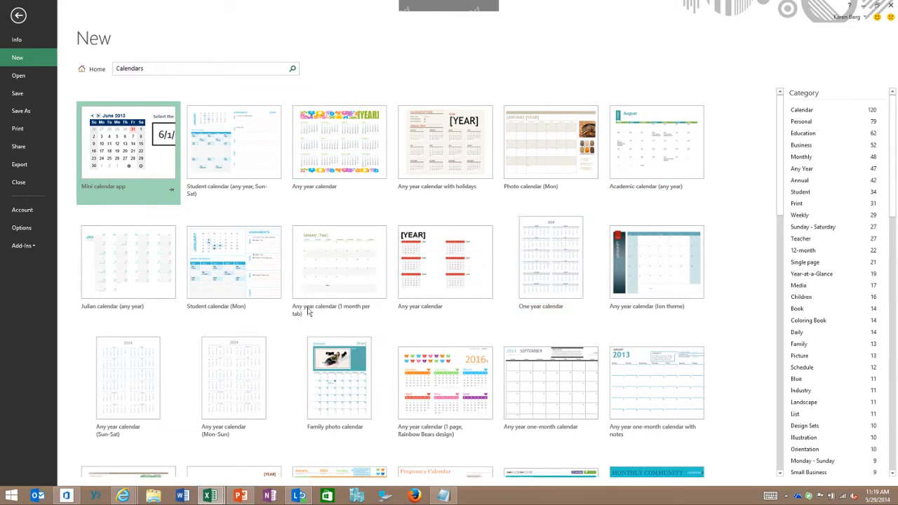
{"action": "double_click", "coordinate": [243, 246]}
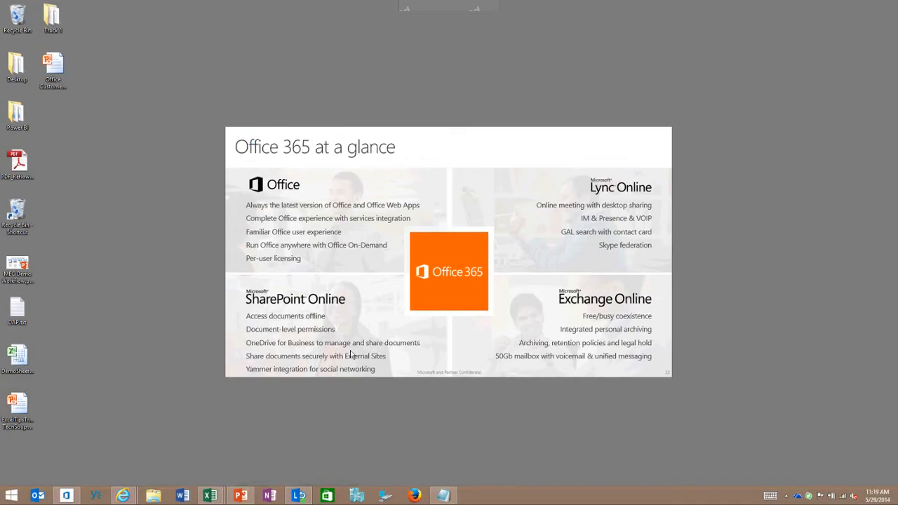
Switch to the already open DemoSheet.xlsx workbook
{"action": "left_click", "coordinate": [210, 495]}
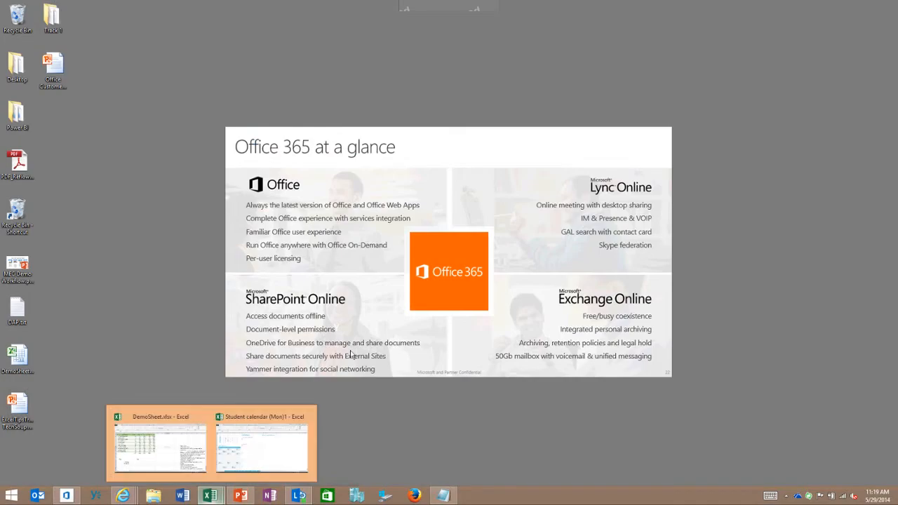
{"action": "left_click", "coordinate": [163, 444]}
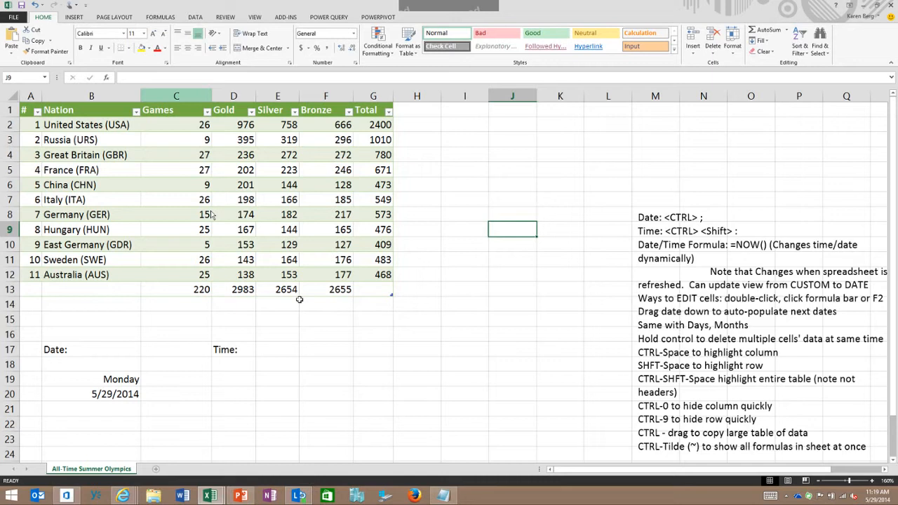
{"action": "left_click", "coordinate": [73, 17]}
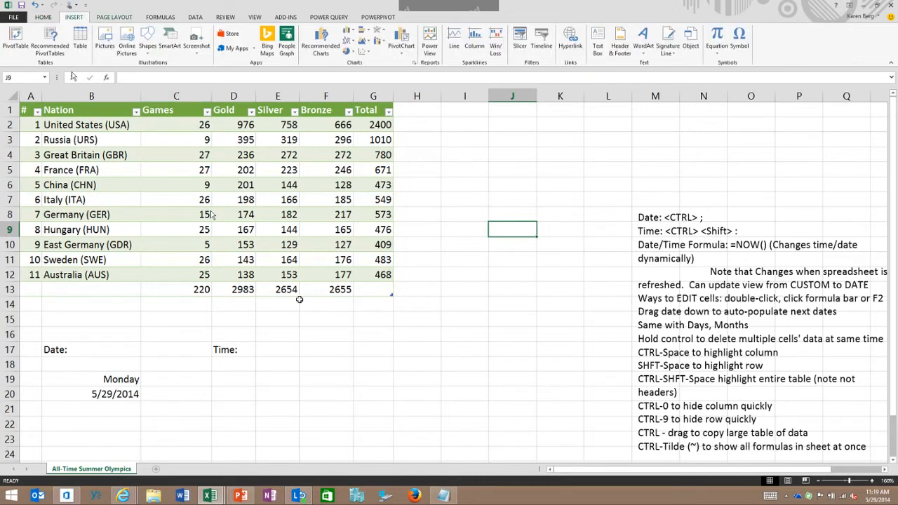
{"action": "left_click", "coordinate": [112, 17]}
{"action": "left_click", "coordinate": [160, 17]}
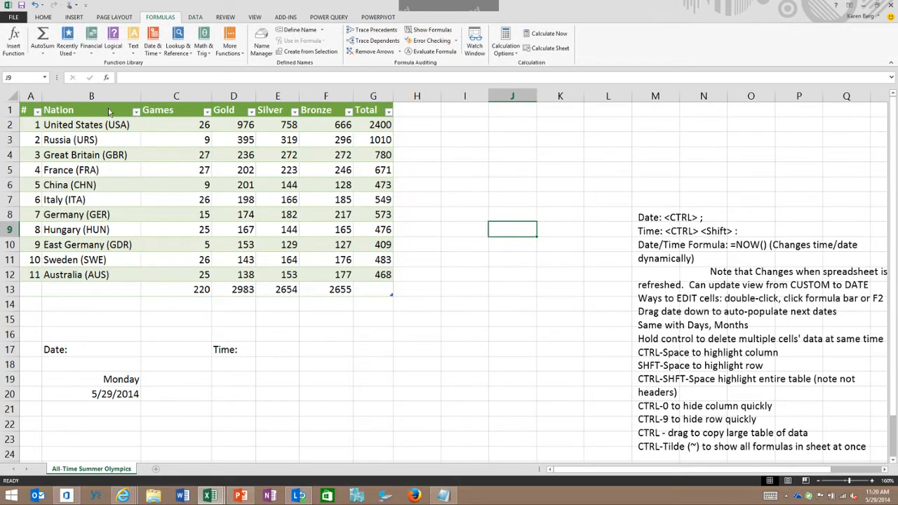
{"action": "key", "text": "alt+a"}
{"action": "key", "text": "alt+r"}
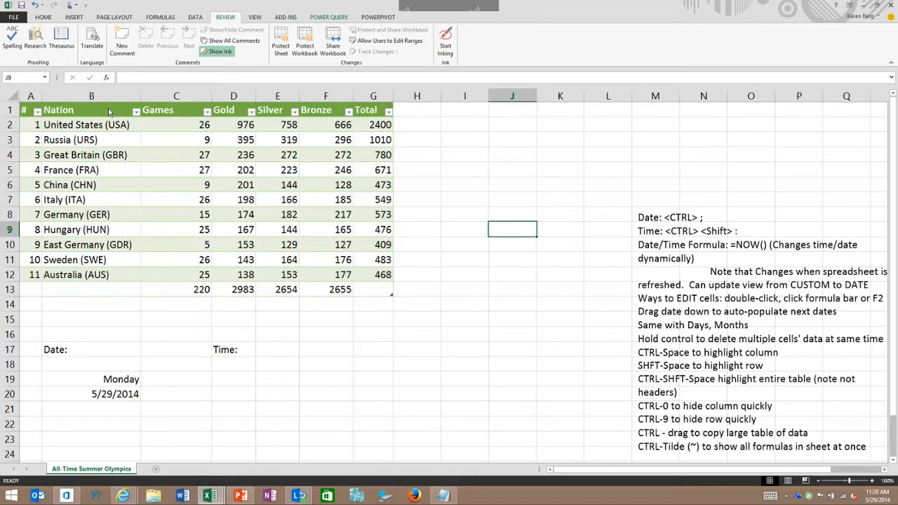
{"action": "key", "text": "alt+y"}
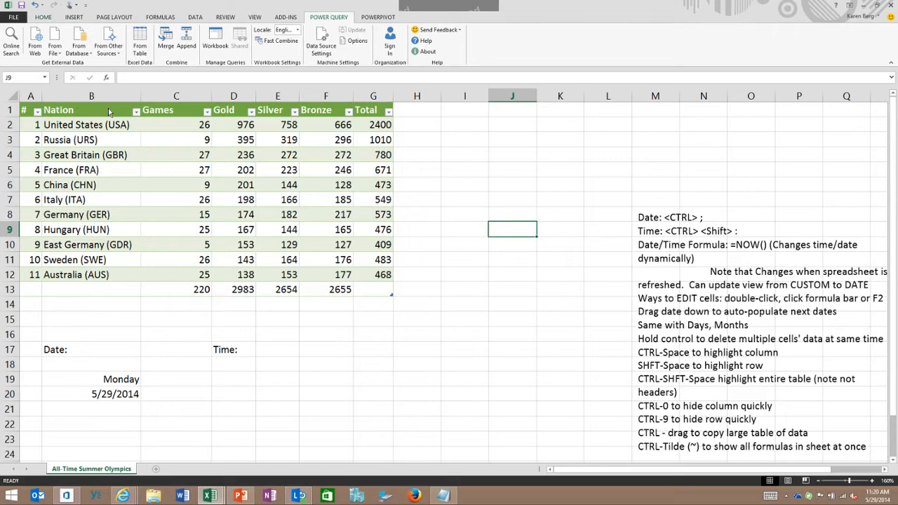
{"action": "left_click", "coordinate": [43, 17]}
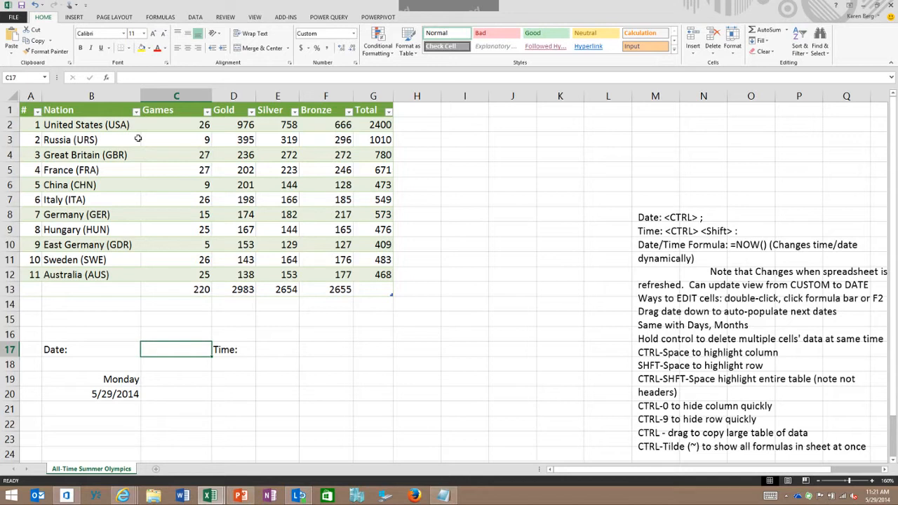
Insert today's date, 5/29/2014, as a static value in cell C17 beside the Date label
{"action": "key", "text": "ctrl+semicolon"}
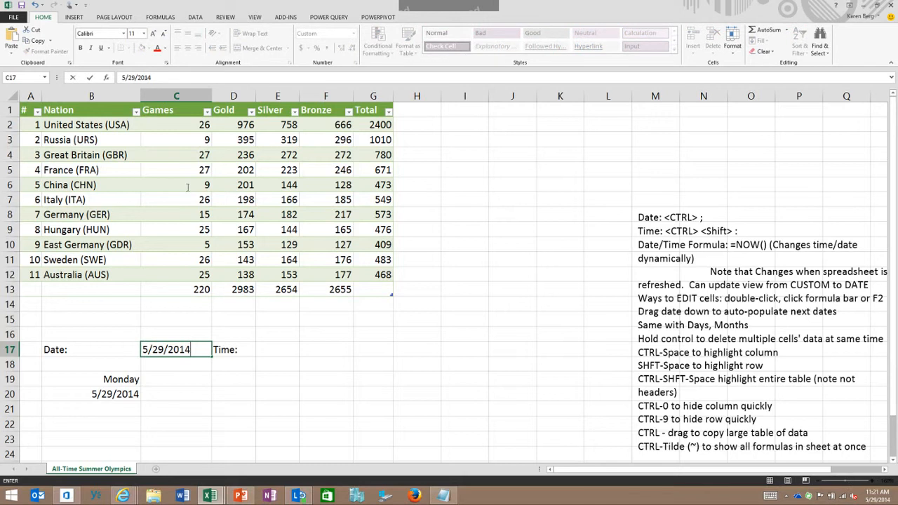
{"action": "key", "text": "Return"}
{"action": "key", "text": "Return"}
{"action": "key", "text": "ctrl+semicolon"}
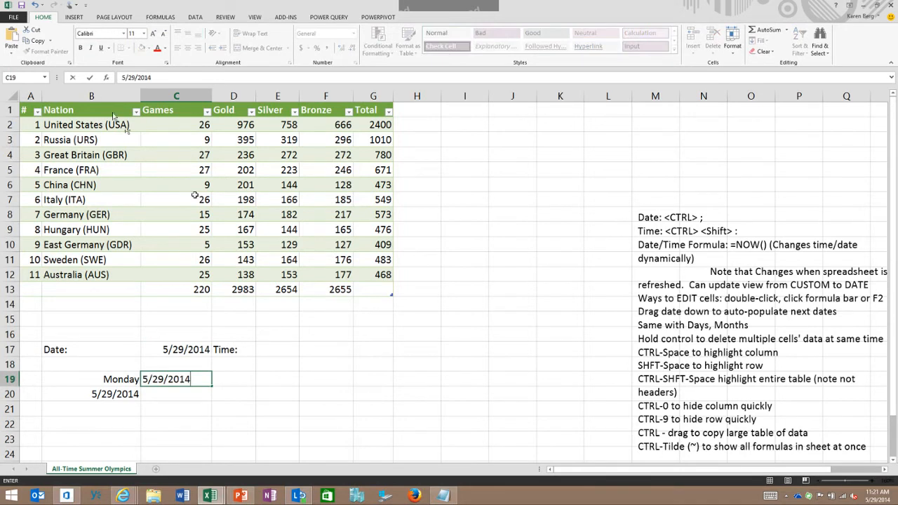
{"action": "key", "text": "BackSpace"}
{"action": "key", "text": "BackSpace"}
{"action": "key", "text": "BackSpace"}
{"action": "key", "text": "BackSpace"}
{"action": "key", "text": "BackSpace"}
{"action": "key", "text": "BackSpace"}
{"action": "key", "text": "BackSpace"}
{"action": "key", "text": "BackSpace"}
{"action": "key", "text": "BackSpace"}
{"action": "key", "text": "ctrl+semicolon"}
{"action": "key", "text": "BackSpace"}
{"action": "key", "text": "BackSpace"}
{"action": "key", "text": "BackSpace"}
{"action": "key", "text": "BackSpace"}
{"action": "key", "text": "BackSpace"}
{"action": "key", "text": "BackSpace"}
{"action": "key", "text": "BackSpace"}
{"action": "key", "text": "BackSpace"}
{"action": "key", "text": "BackSpace"}
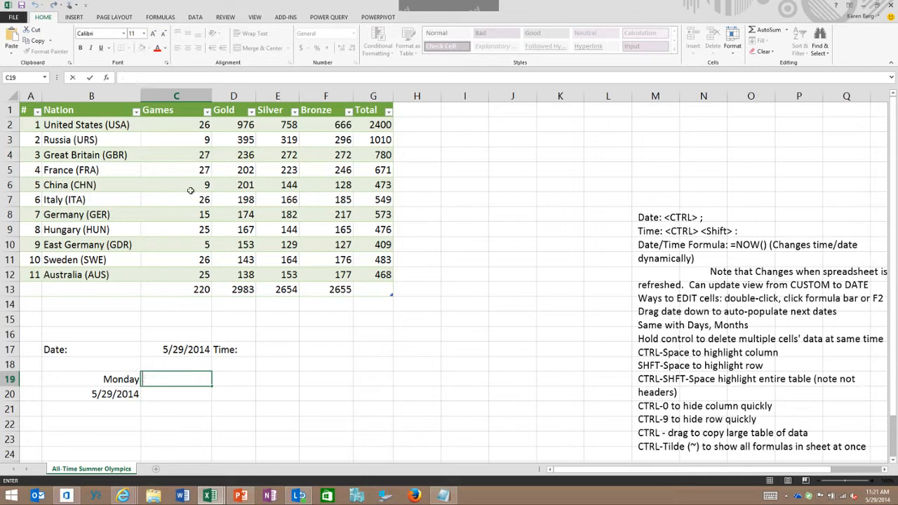
Insert the current time, 11:21 AM, as a static value in cell E17 beside the Time label
{"action": "key", "text": "Up"}
{"action": "key", "text": "Up"}
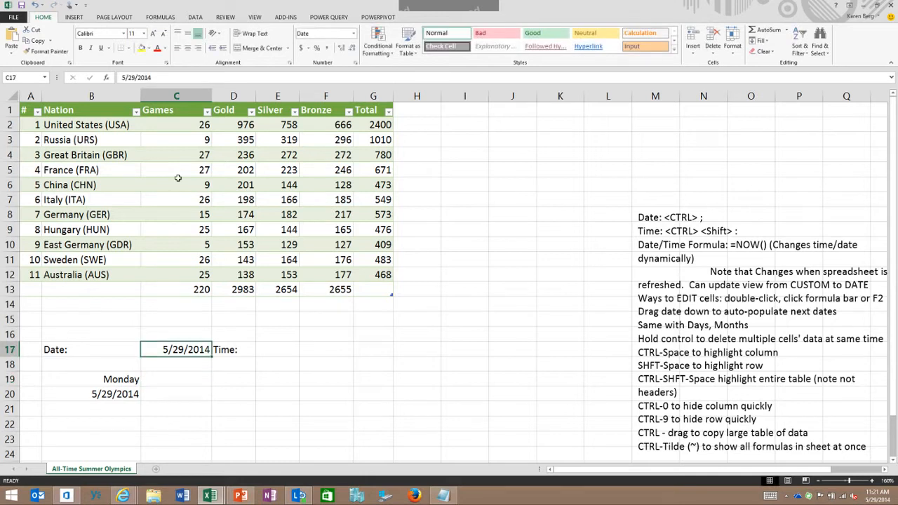
{"action": "key", "text": "Right"}
{"action": "key", "text": "Right"}
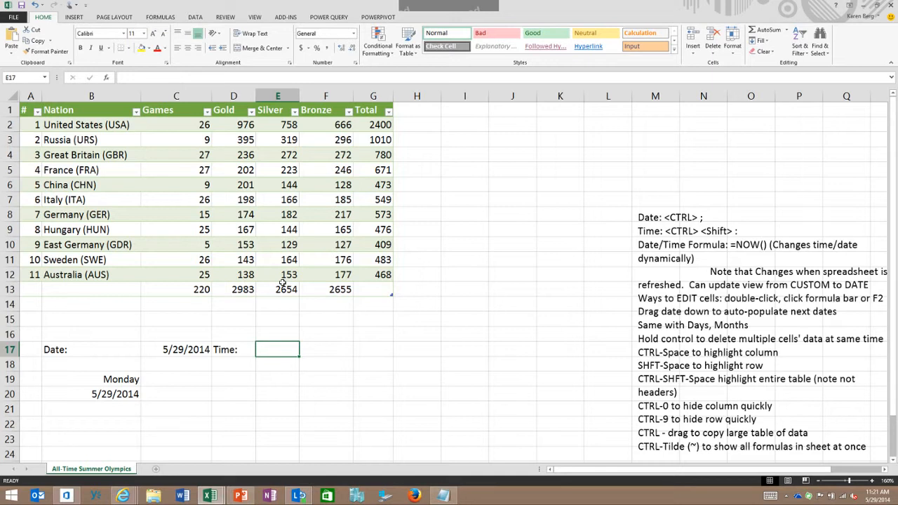
{"action": "key", "text": "ctrl+shift+colon"}
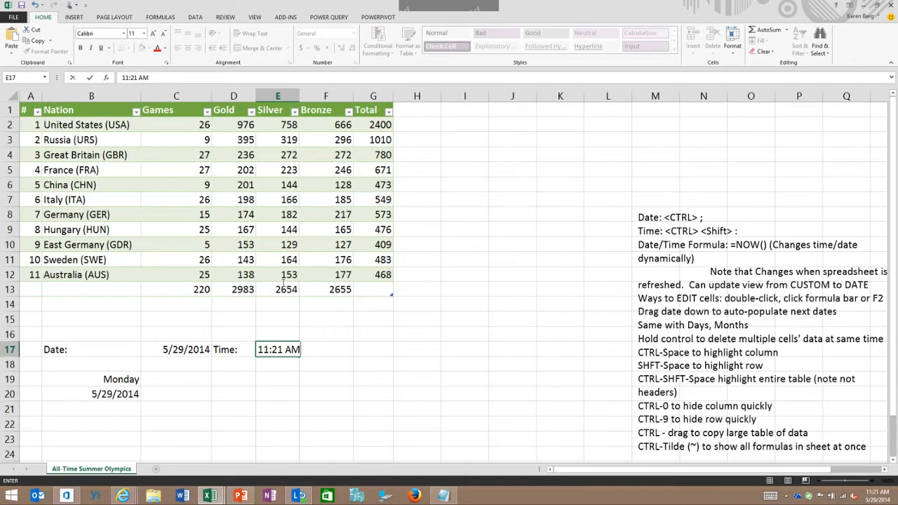
{"action": "key", "text": "Return"}
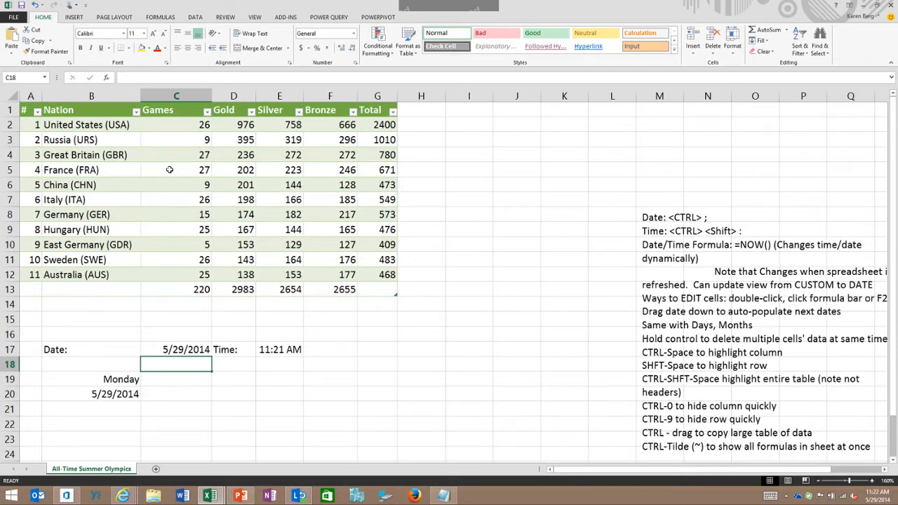
Enter the formula =now() in cell C18 for a dynamic date and time
{"action": "type", "text": "="}
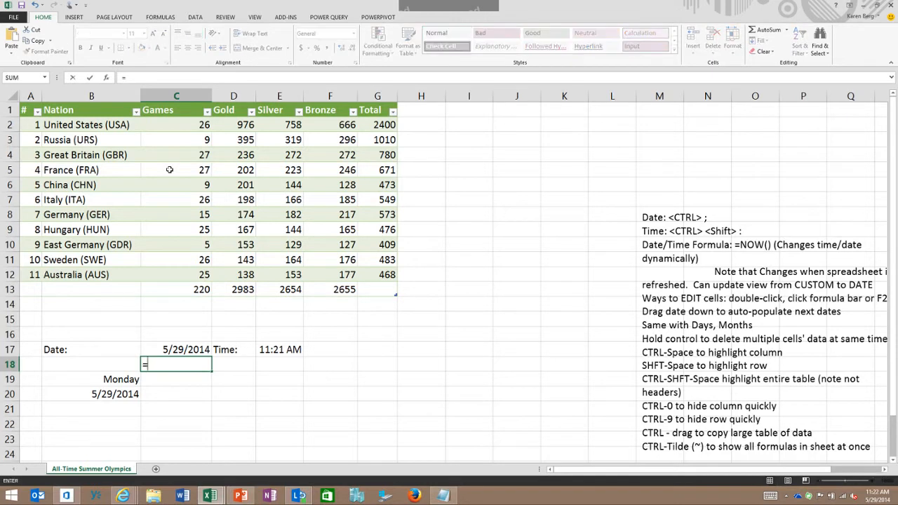
{"action": "type", "text": "n"}
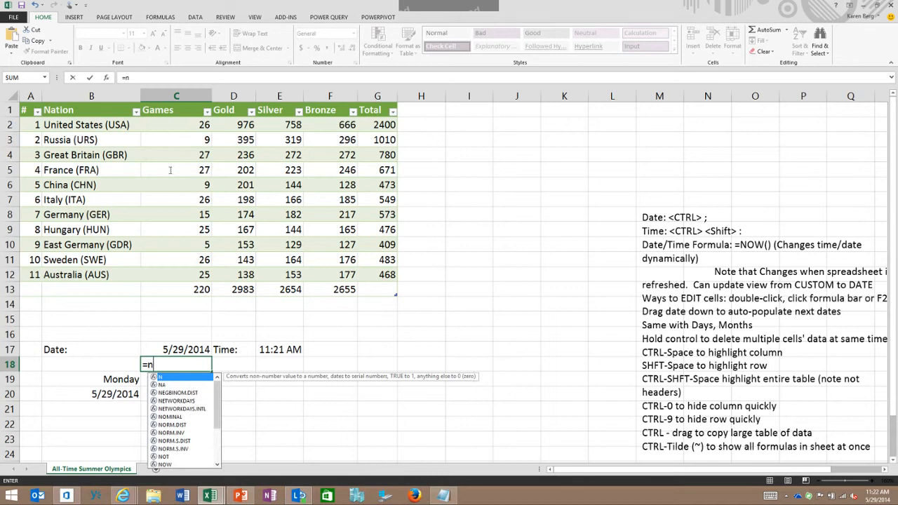
{"action": "type", "text": "ow()"}
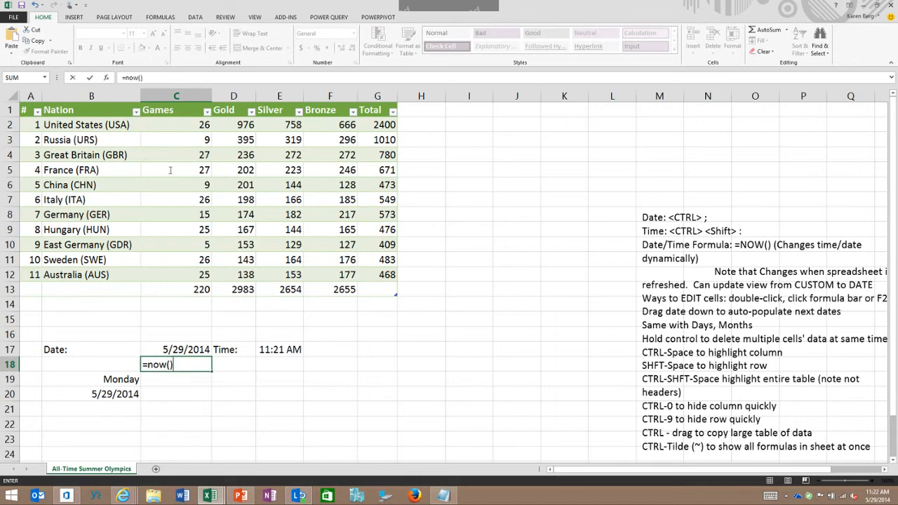
{"action": "key", "text": "Return"}
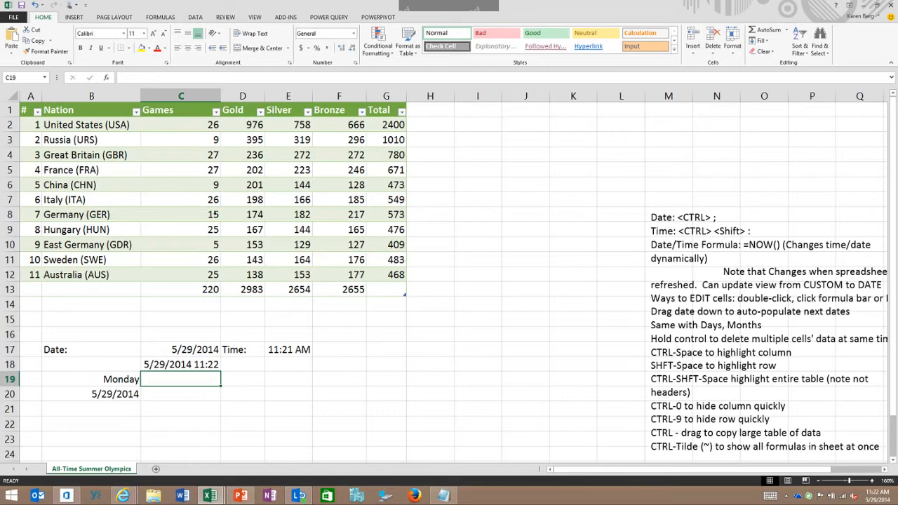
Open the formula in C18 for editing and re-enter it as =now()
{"action": "key", "text": "Up"}
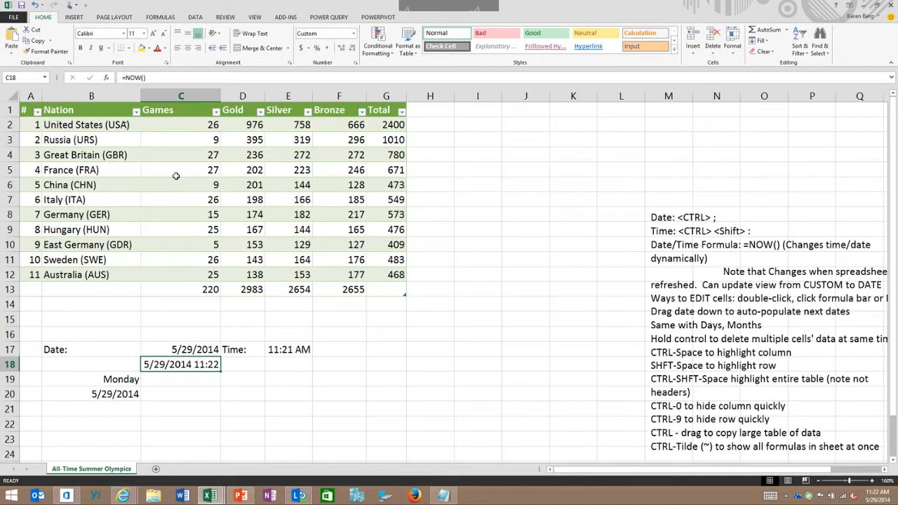
{"action": "key", "text": "F2"}
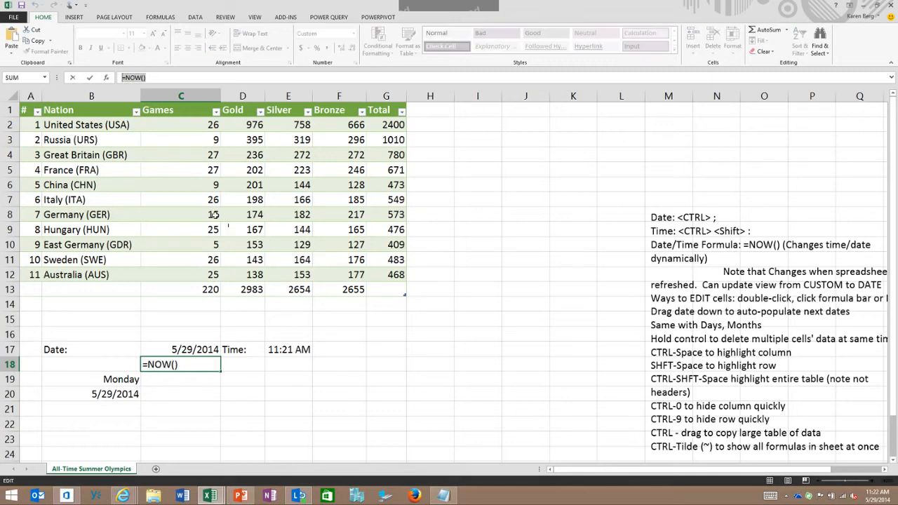
{"action": "left_click", "coordinate": [242, 423]}
{"action": "key", "text": "Up"}
{"action": "key", "text": "Up"}
{"action": "key", "text": "Up"}
{"action": "key", "text": "Left"}
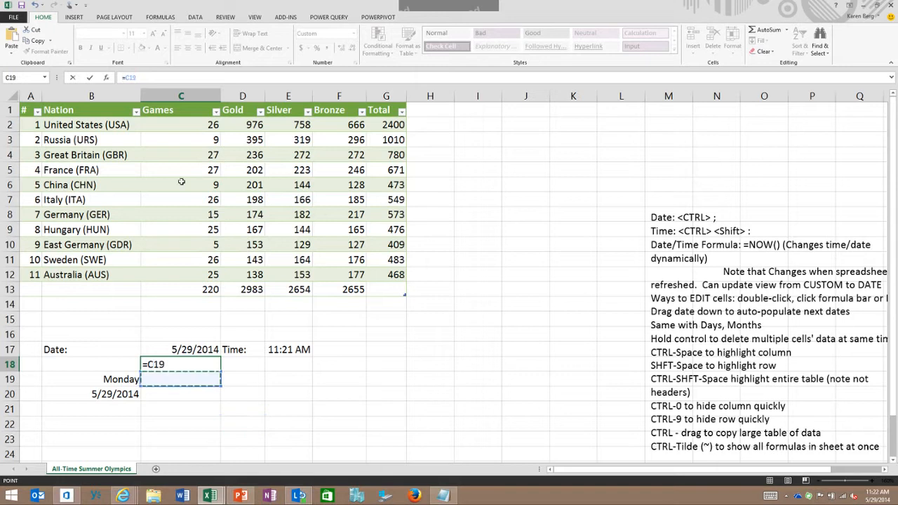
{"action": "key", "text": "F2"}
{"action": "left_click", "coordinate": [36, 5]}
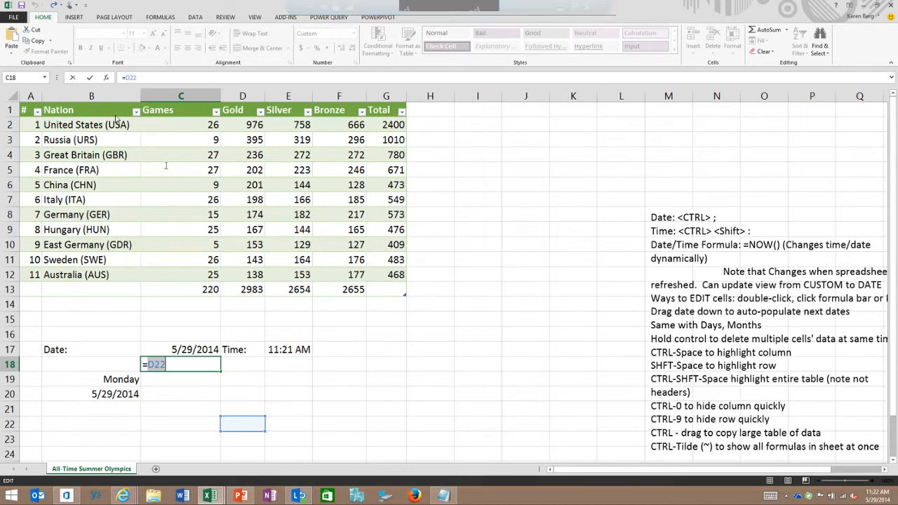
{"action": "type", "text": "now("}
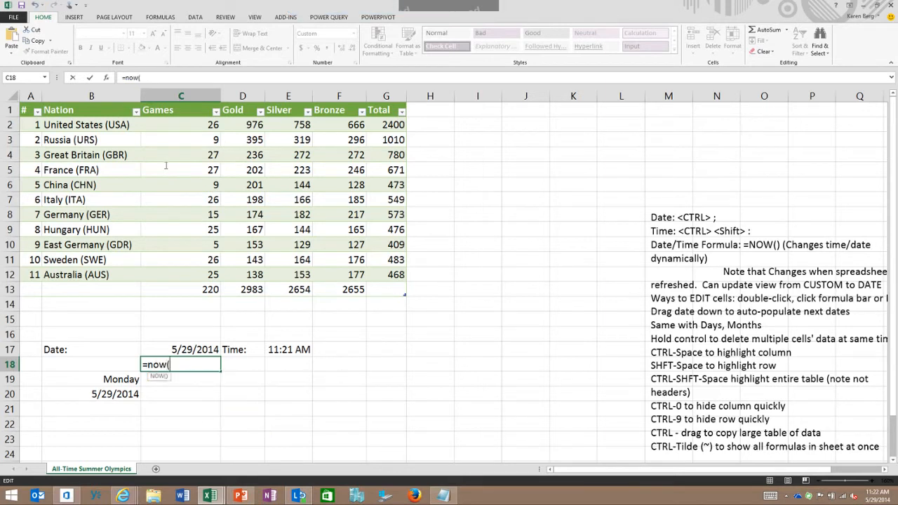
{"action": "key", "text": "Return"}
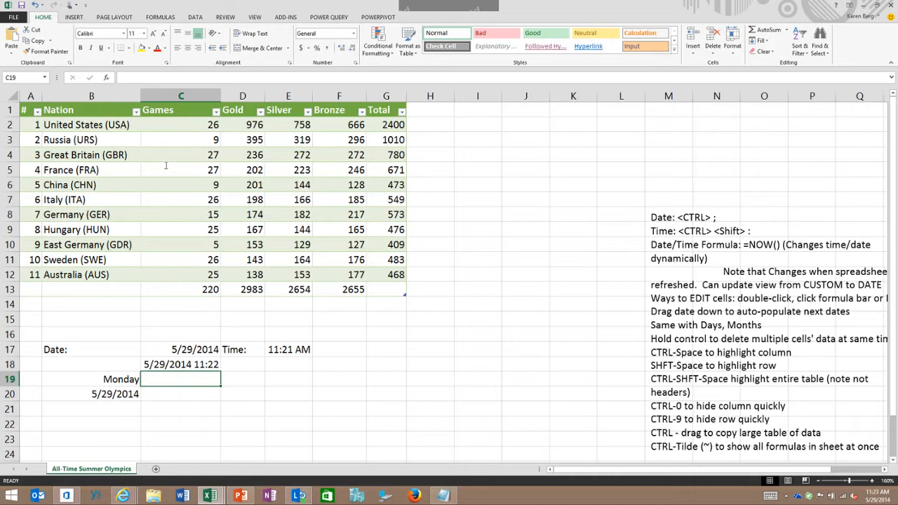
Open the date in C17 for editing and recommit it, moving up to C16, so the sheet recalculates
{"action": "key", "text": "Up"}
{"action": "key", "text": "Up"}
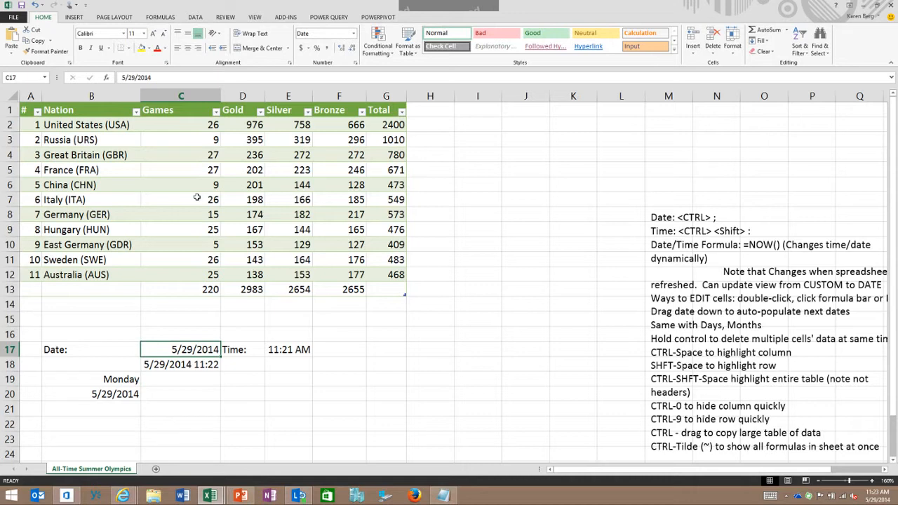
{"action": "key", "text": "F2"}
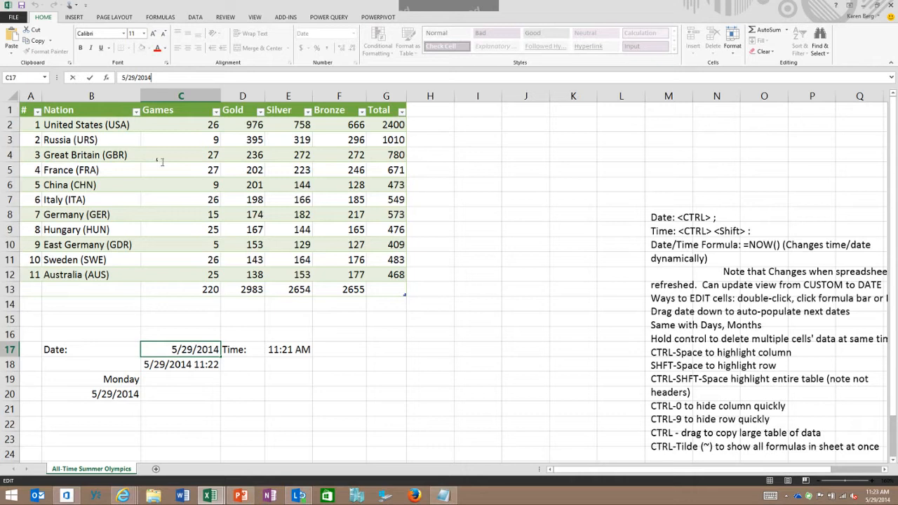
{"action": "key", "text": "shift+Return"}
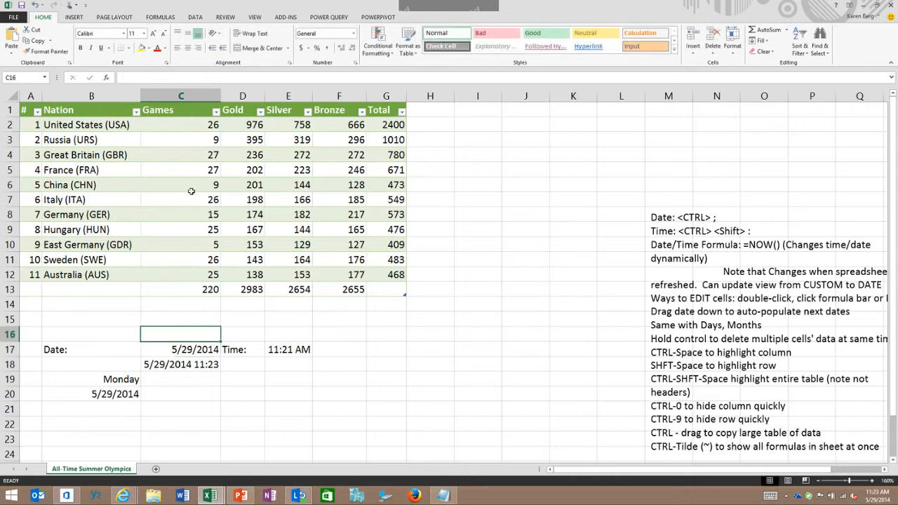
Open the date in cell C17 for in-cell editing, and close it again
{"action": "key", "text": "Down"}
{"action": "key", "text": "F2"}
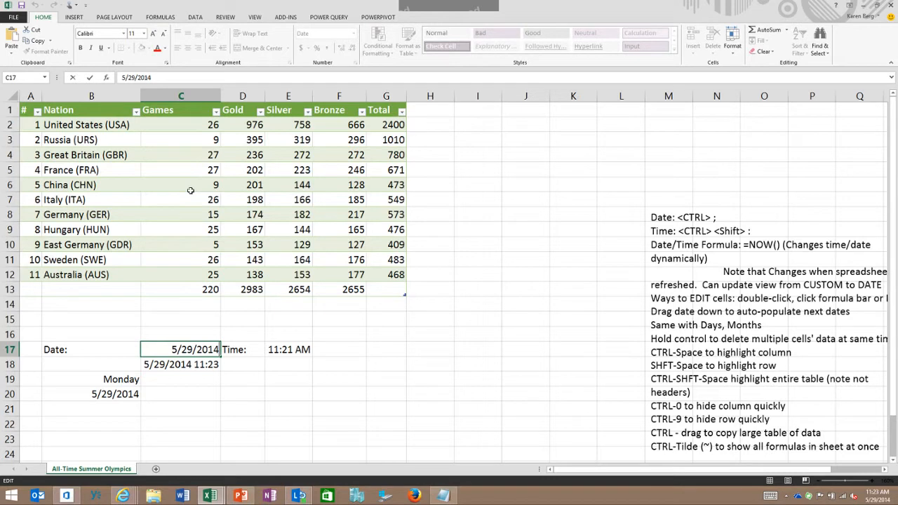
{"action": "left_click", "coordinate": [242, 424]}
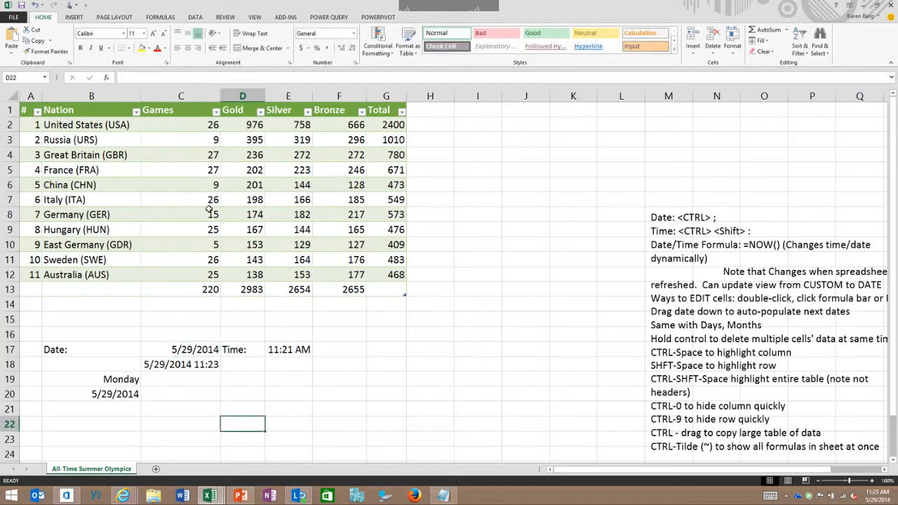
Extend Monday in B19 across to G19 as a Fill Series of weekdays, and review the fill options again
{"action": "left_click", "coordinate": [120, 378]}
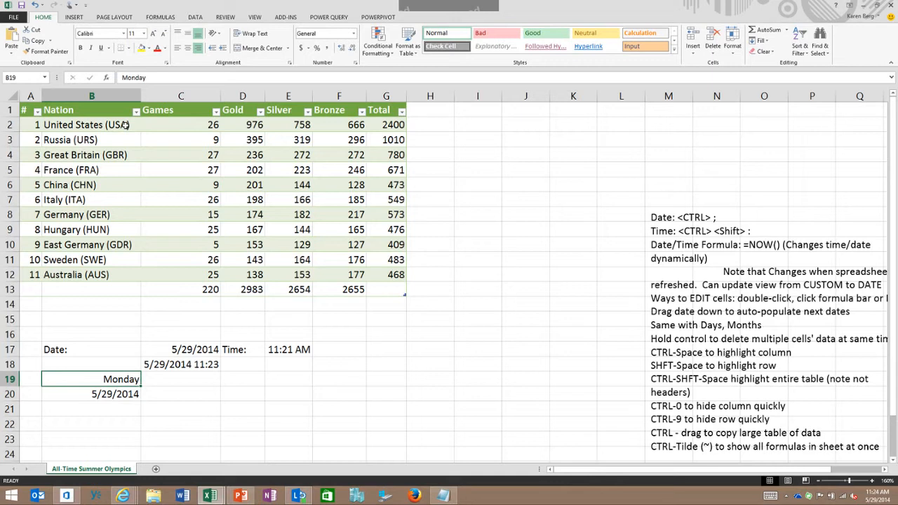
{"action": "left_click_drag", "start_coordinate": [141, 386], "coordinate": [388, 389]}
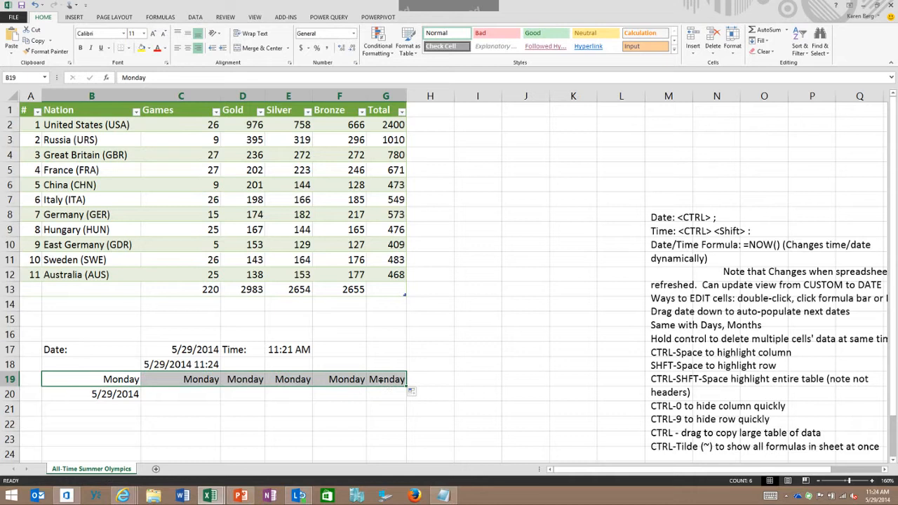
{"action": "left_click", "coordinate": [414, 391]}
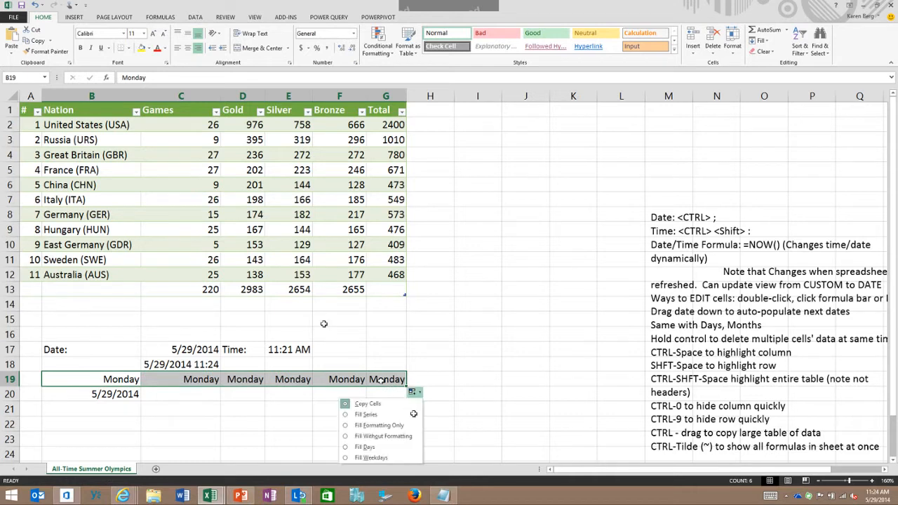
{"action": "left_click", "coordinate": [378, 413]}
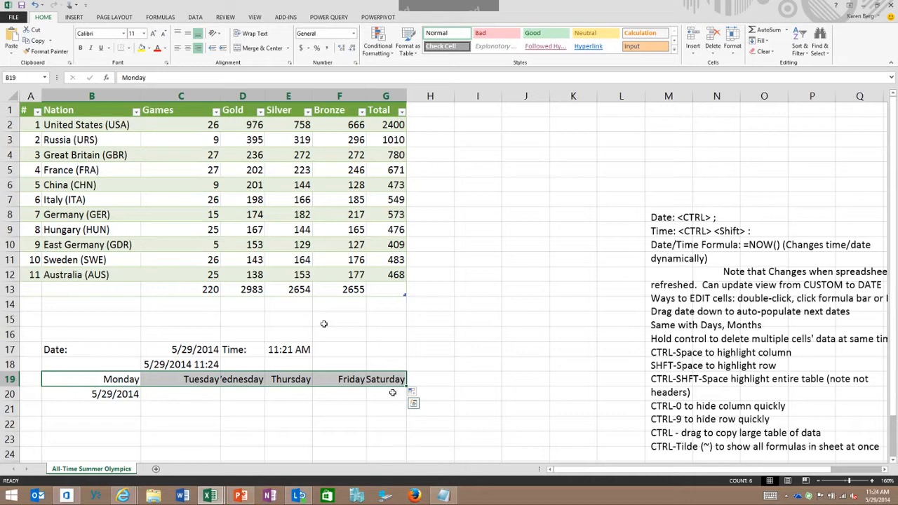
{"action": "scroll", "coordinate": [324, 324], "scroll_direction": "down", "scroll_amount": 1}
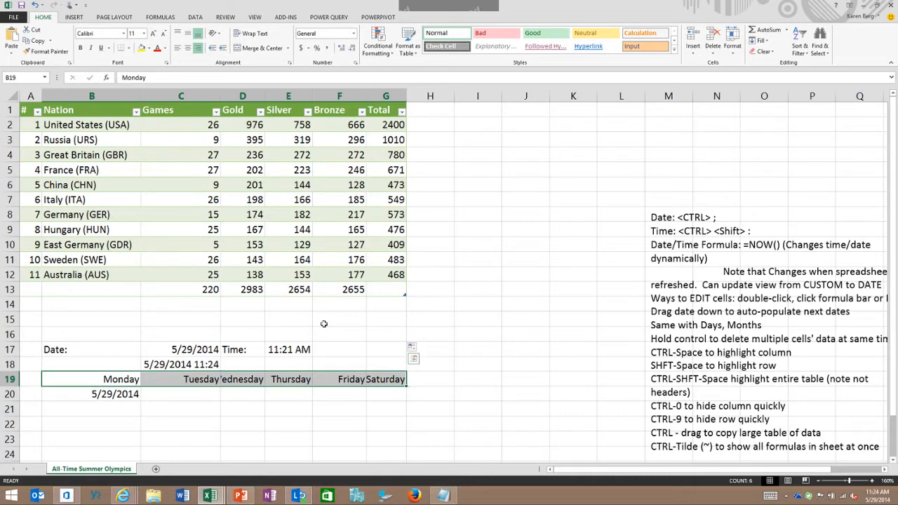
{"action": "left_click", "coordinate": [338, 392]}
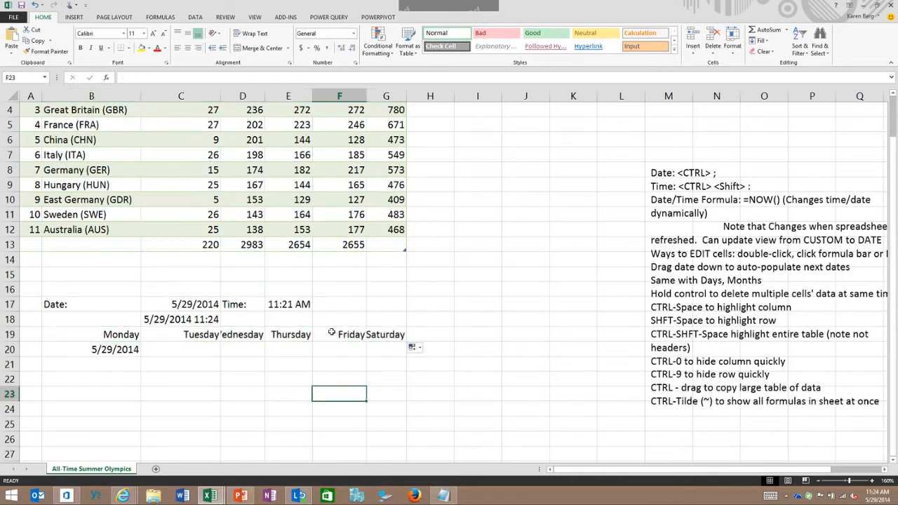
{"action": "left_click", "coordinate": [411, 346]}
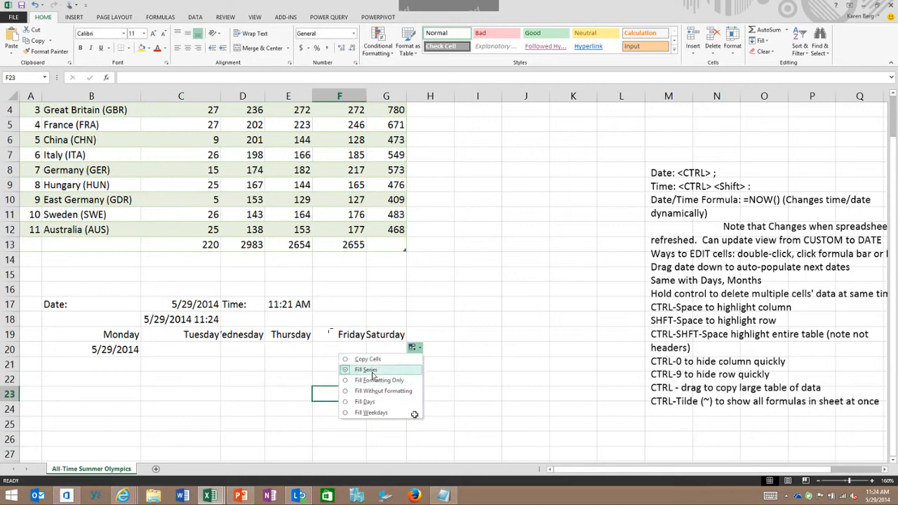
{"action": "left_click", "coordinate": [478, 364]}
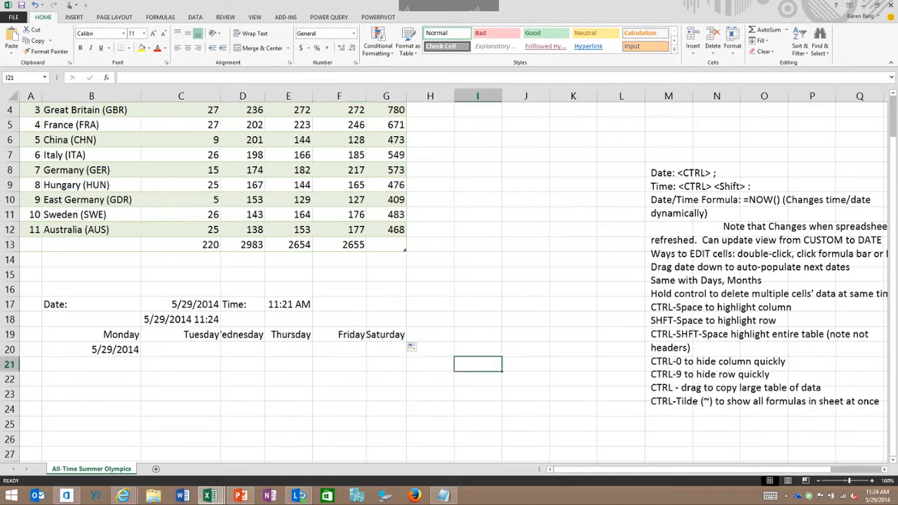
Fill the date in B20 down to B25 as consecutive days
{"action": "left_click", "coordinate": [106, 349]}
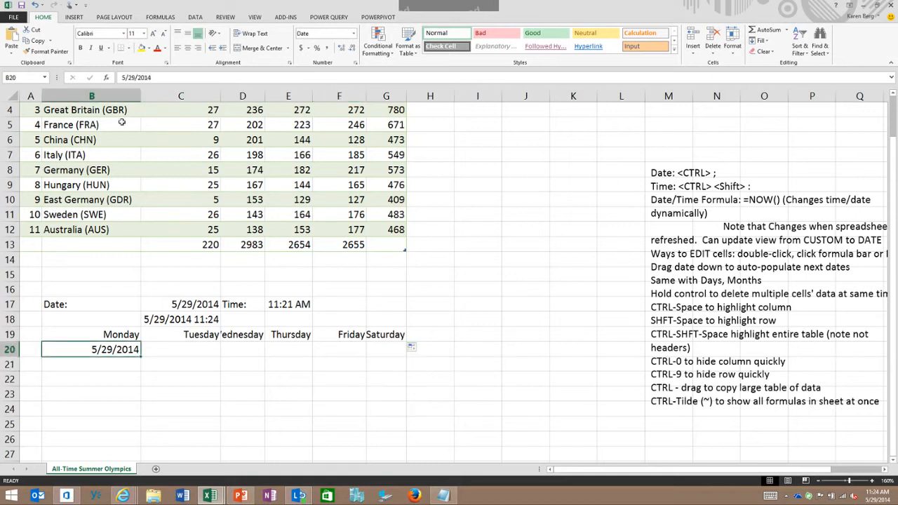
{"action": "left_click_drag", "start_coordinate": [140, 356], "coordinate": [141, 430]}
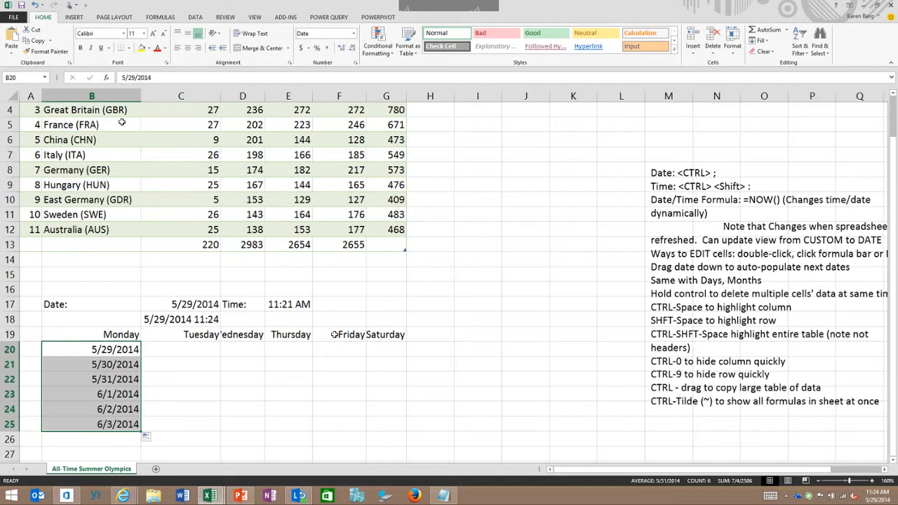
Clear the contents of B20:B25, D6, E8, F8 and F5 together as one multiple selection, and undo the deletion
{"action": "scroll", "coordinate": [292, 291], "scroll_direction": "up", "scroll_amount": 1}
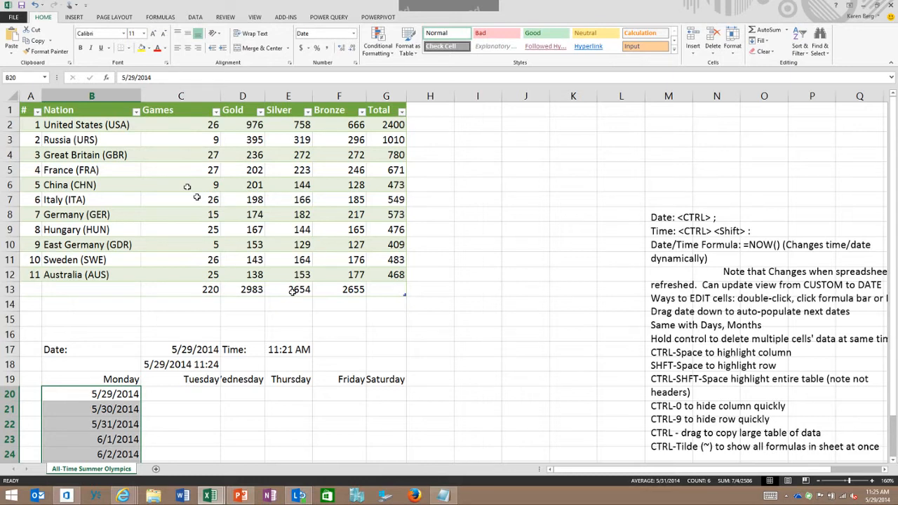
{"action": "left_click", "coordinate": [245, 185], "text": "ctrl"}
{"action": "left_click", "coordinate": [289, 214], "text": "ctrl"}
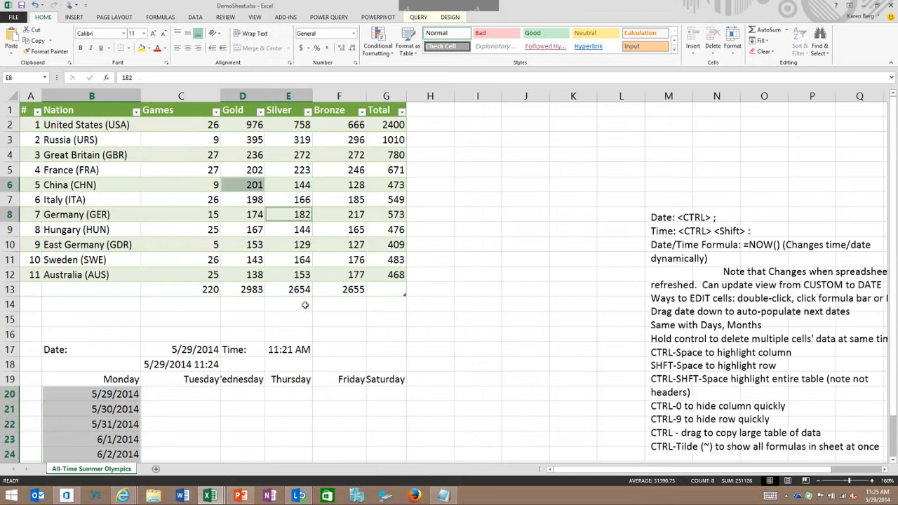
{"action": "left_click", "coordinate": [339, 214], "text": "ctrl"}
{"action": "left_click", "coordinate": [338, 170], "text": "ctrl"}
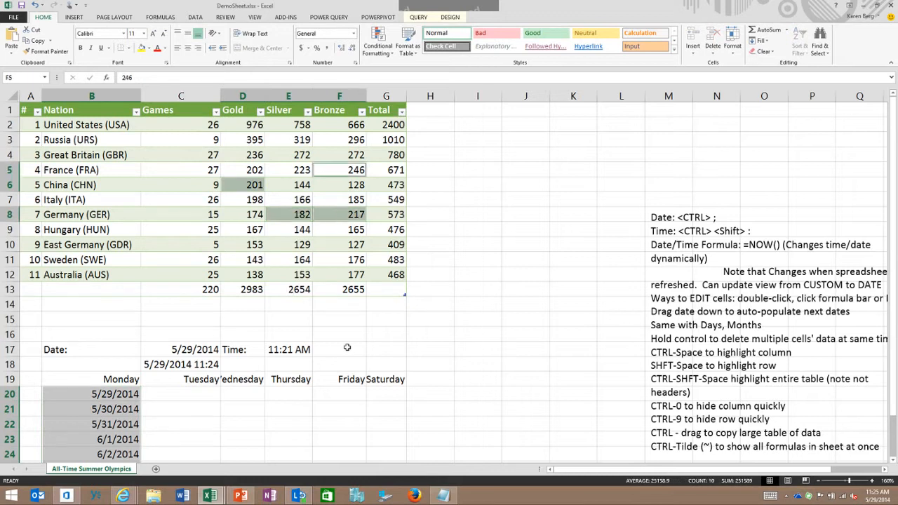
{"action": "key", "text": "Delete"}
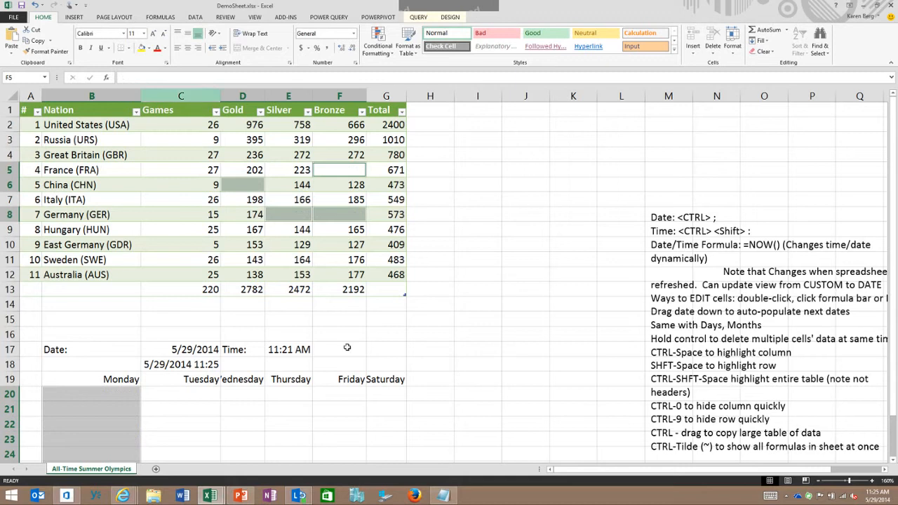
{"action": "left_click", "coordinate": [34, 5]}
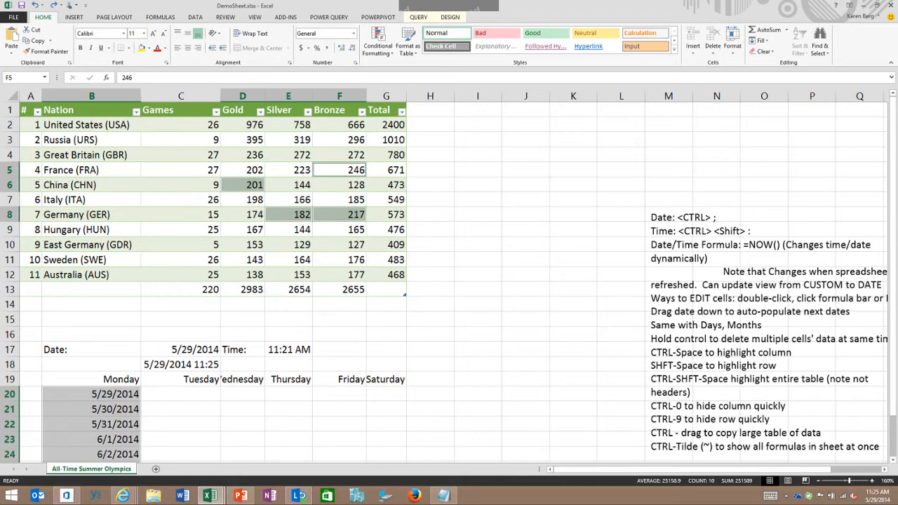
Select all data cells in the table's Games column, starting from cell C6
{"action": "left_click", "coordinate": [193, 185]}
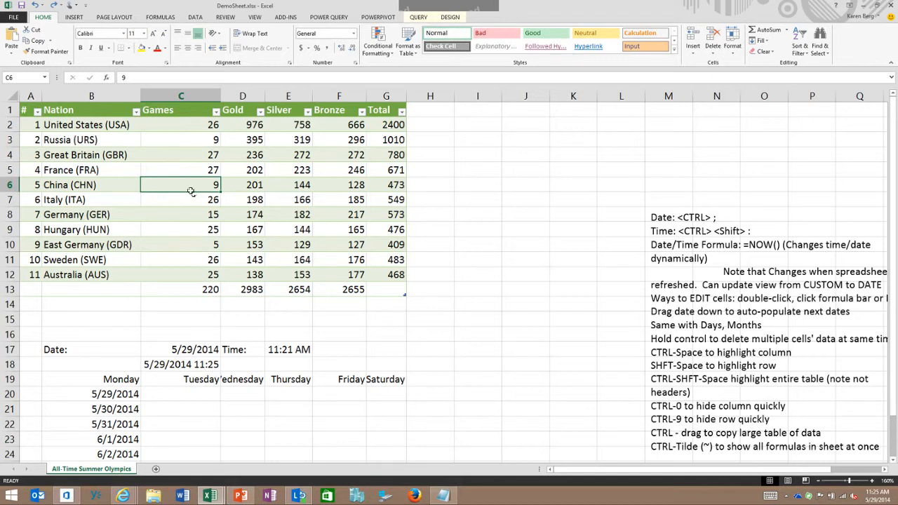
{"action": "key", "text": "ctrl+space"}
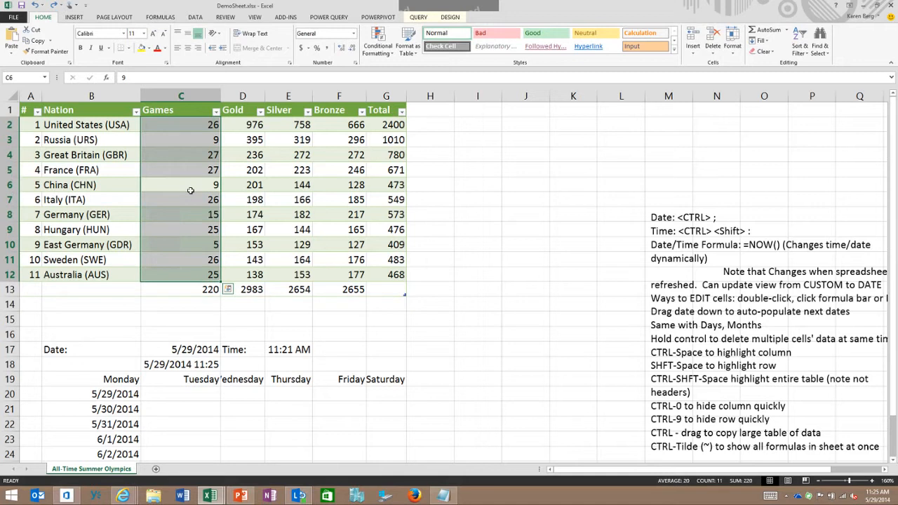
Hide row 8 with Germany's results, and unhide it again
{"action": "left_click", "coordinate": [287, 214]}
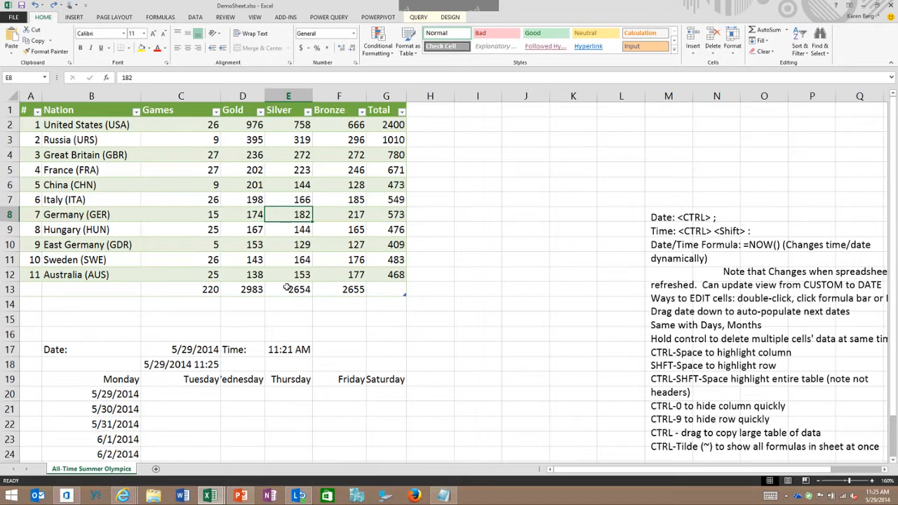
{"action": "key", "text": "ctrl+9"}
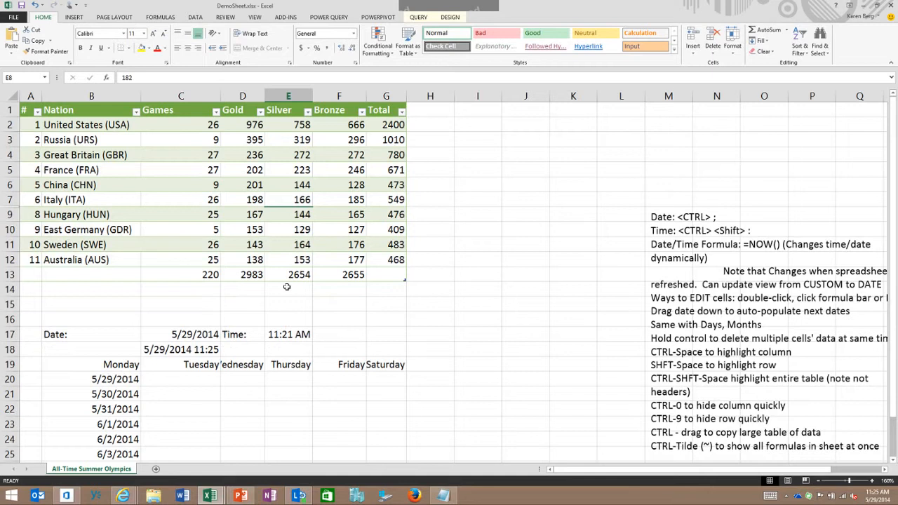
{"action": "key", "text": "ctrl+shift+9"}
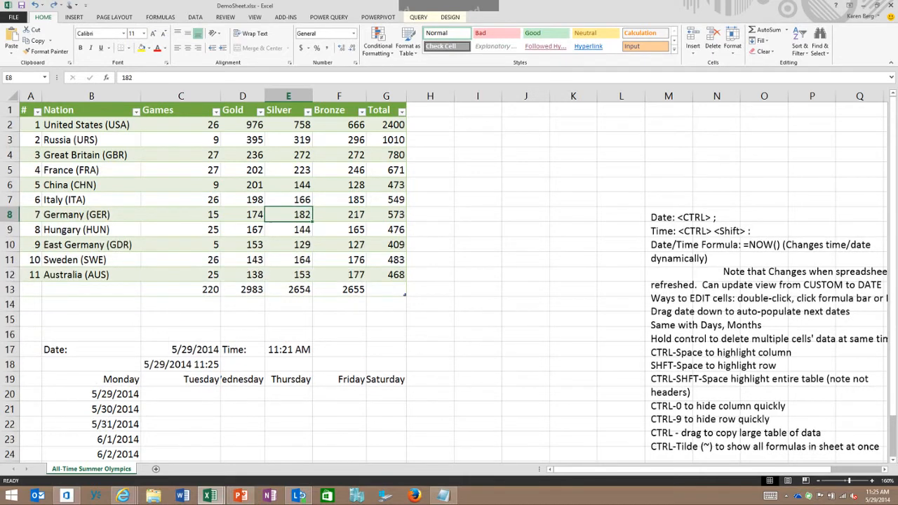
Select all data cells of the medal table without its headers, and move the active cell to E7
{"action": "key", "text": "ctrl+shift+space"}
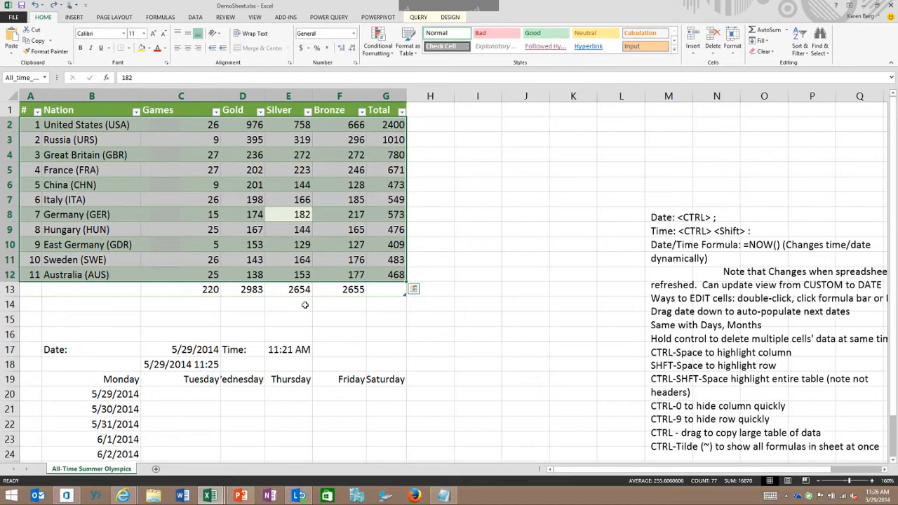
{"action": "left_click", "coordinate": [430, 245]}
{"action": "key", "text": "Left"}
{"action": "key", "text": "Left"}
{"action": "key", "text": "Left"}
{"action": "key", "text": "Up"}
{"action": "key", "text": "Up"}
{"action": "key", "text": "Up"}
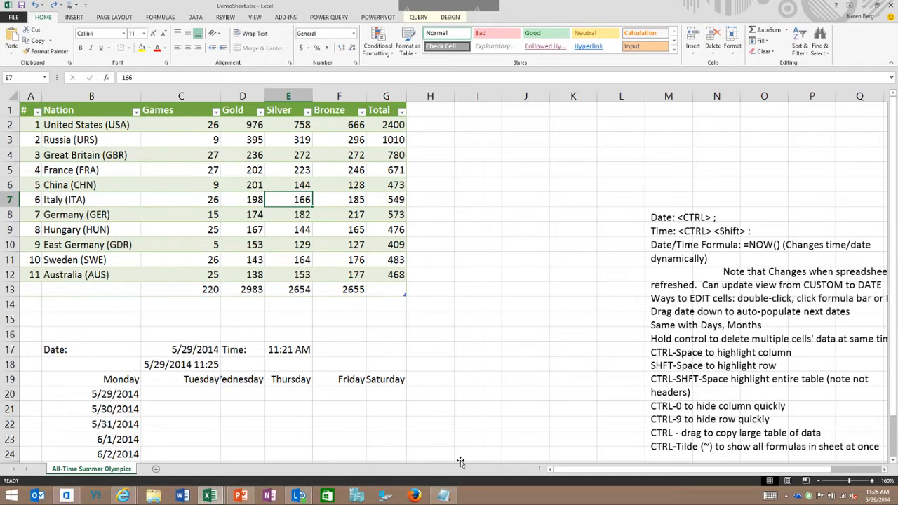
Show all formulas in the sheet at once and return to displaying values, repeating the switch a second time
{"action": "key", "text": "ctrl+grave"}
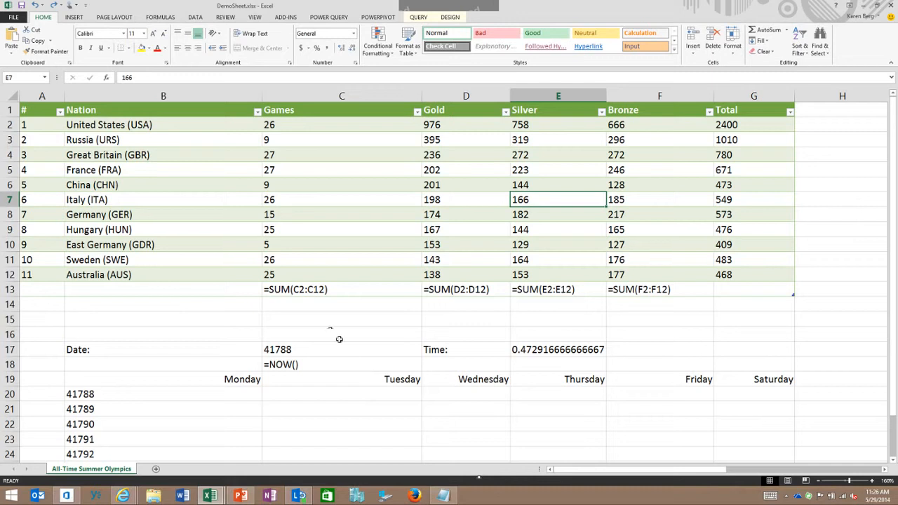
{"action": "key", "text": "ctrl+grave"}
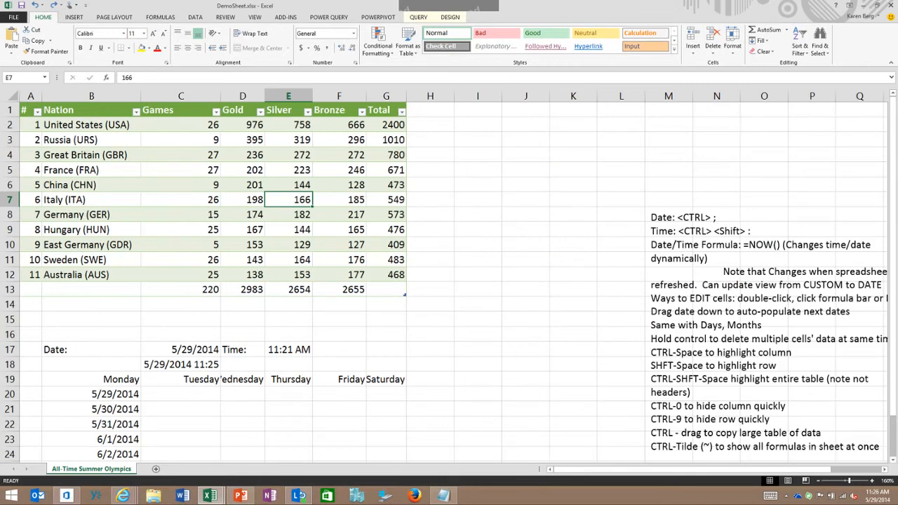
{"action": "key", "text": "ctrl+grave"}
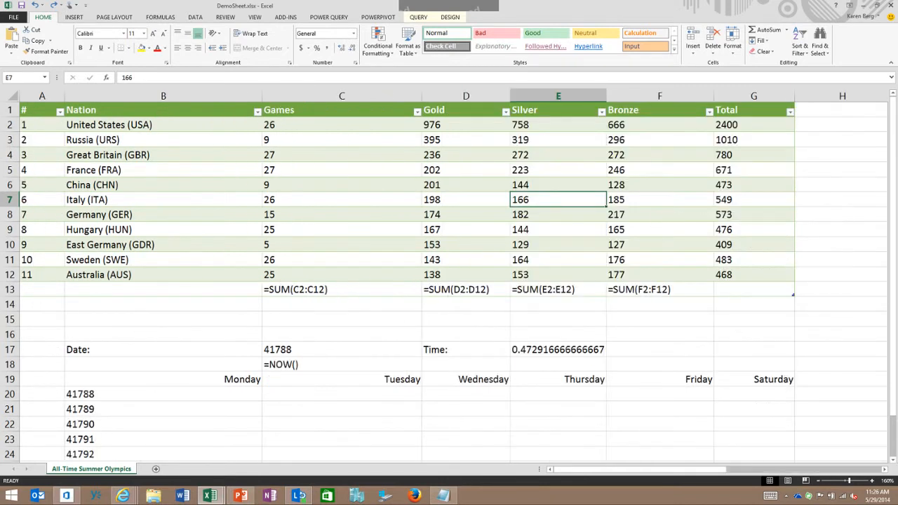
{"action": "key", "text": "ctrl+grave"}
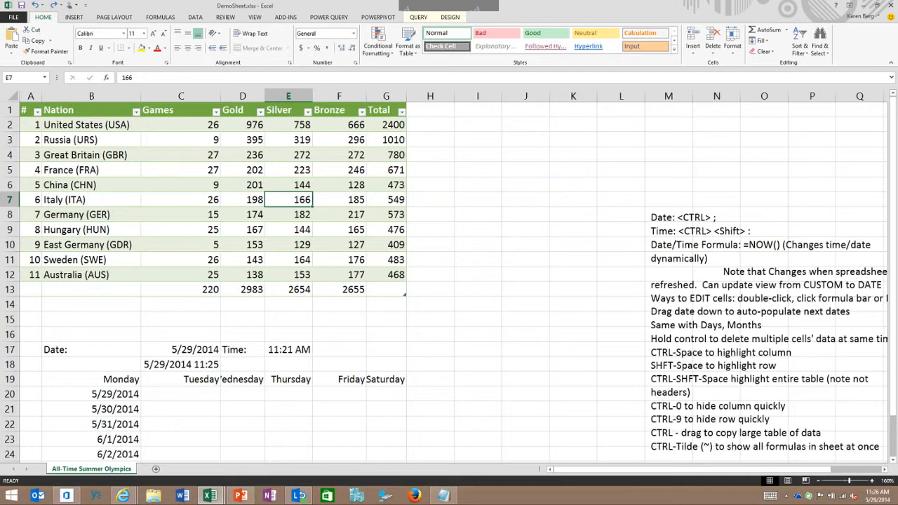
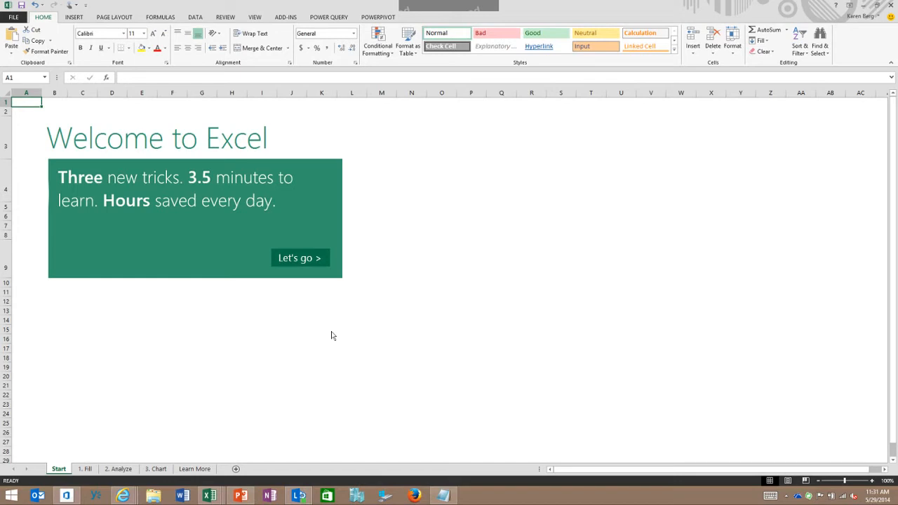
Flash Fill the First Name column on the 1. Fill sheet from the first names in C5 and C6, and view the Flash Fill options
{"action": "key", "text": "ctrl+Page_Down"}
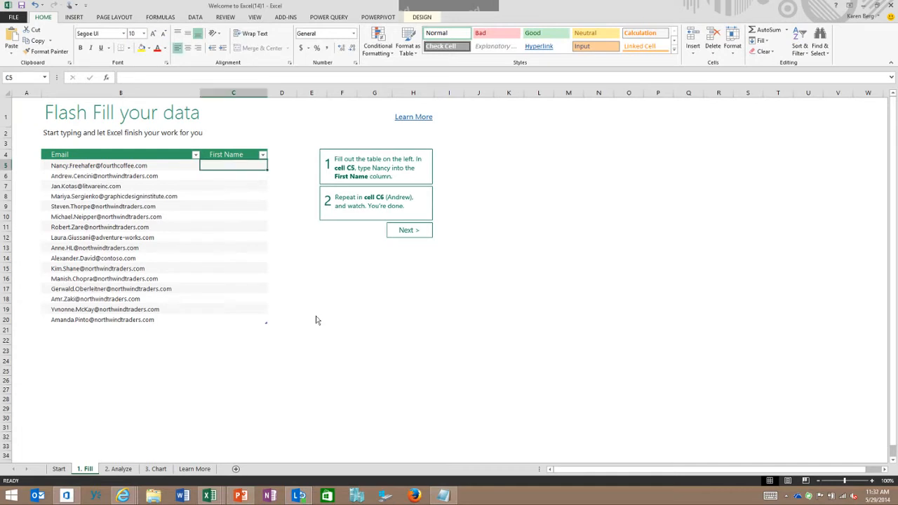
{"action": "type", "text": "Nancy"}
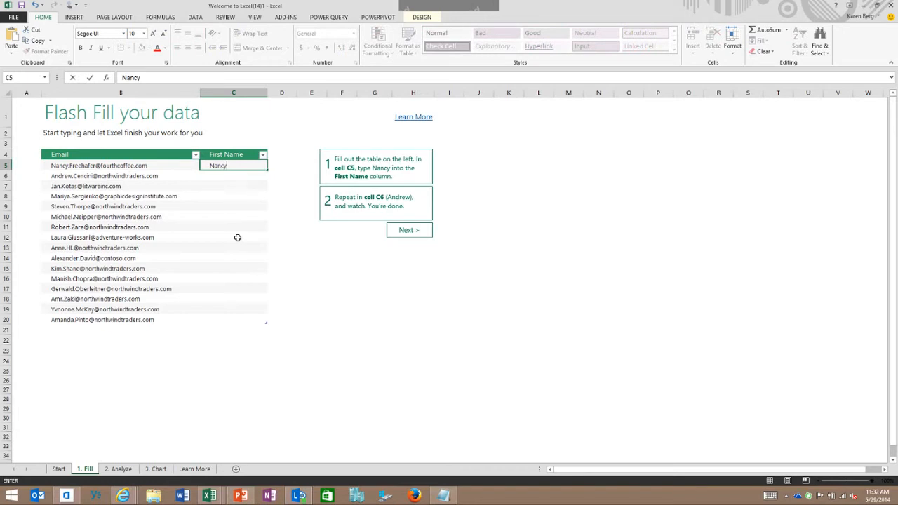
{"action": "key", "text": "Return"}
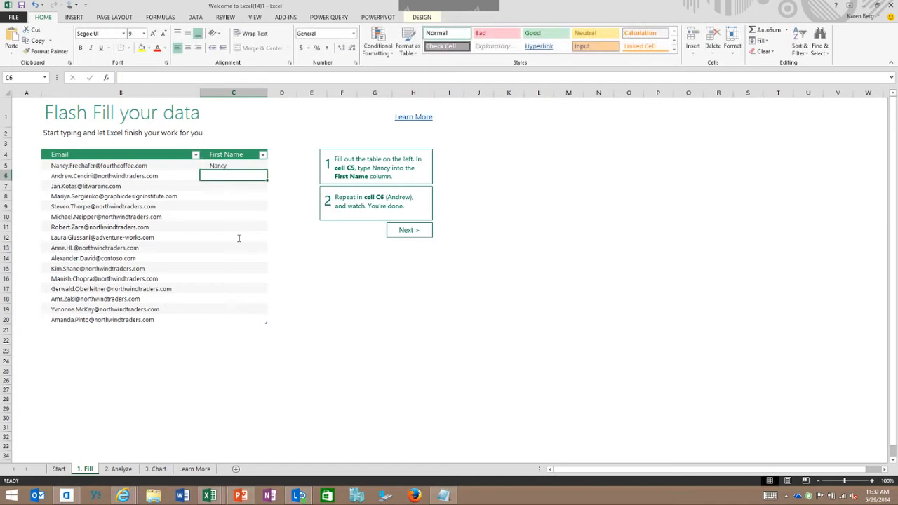
{"action": "type", "text": "Andrew"}
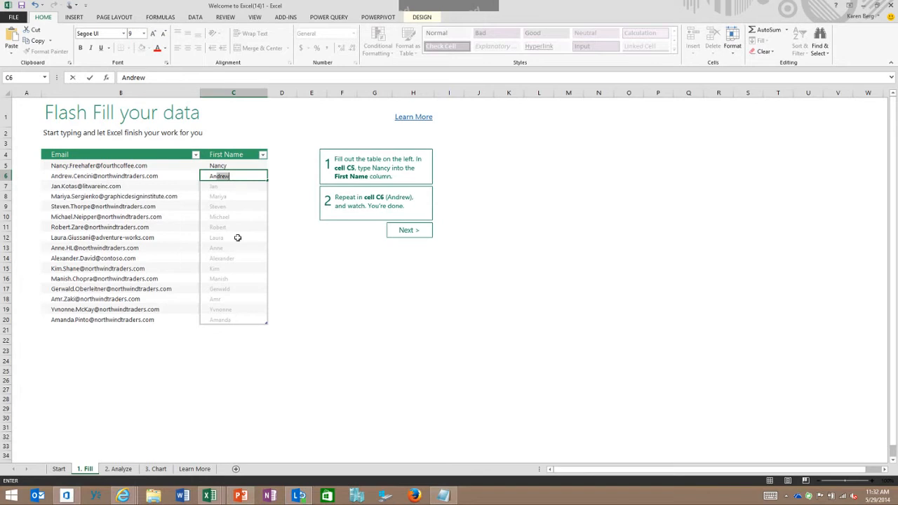
{"action": "key", "text": "Return"}
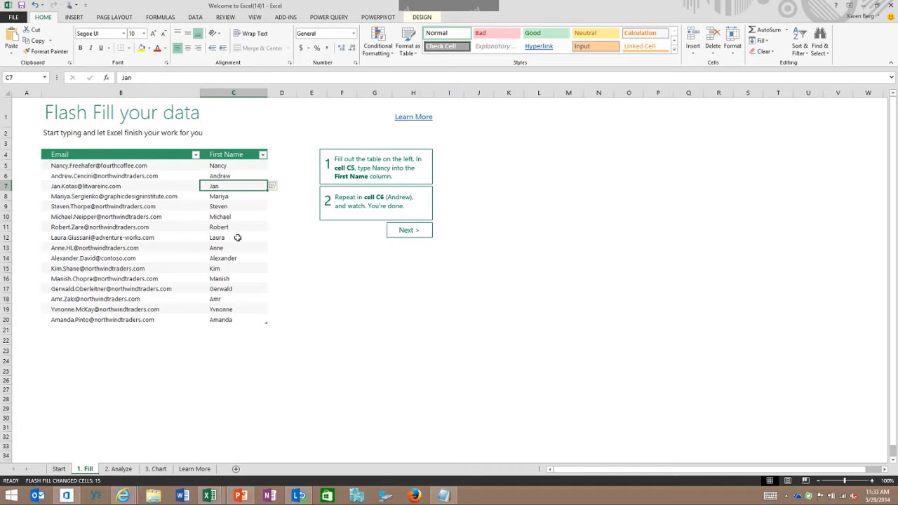
{"action": "left_click", "coordinate": [276, 186]}
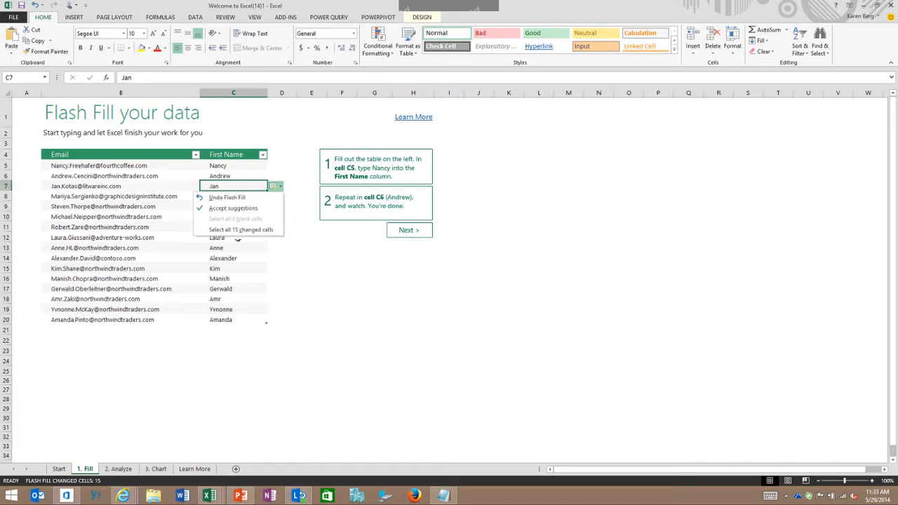
{"action": "left_click", "coordinate": [282, 166]}
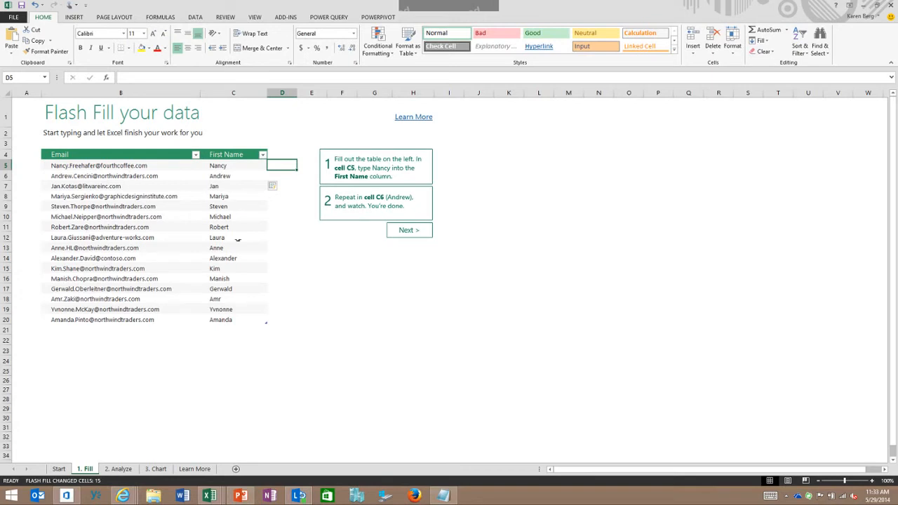
Select the entire sales table with headers on the 2. Analyze sheet and preview its Quick Analysis formatting and totals choices
{"action": "left_click", "coordinate": [409, 230]}
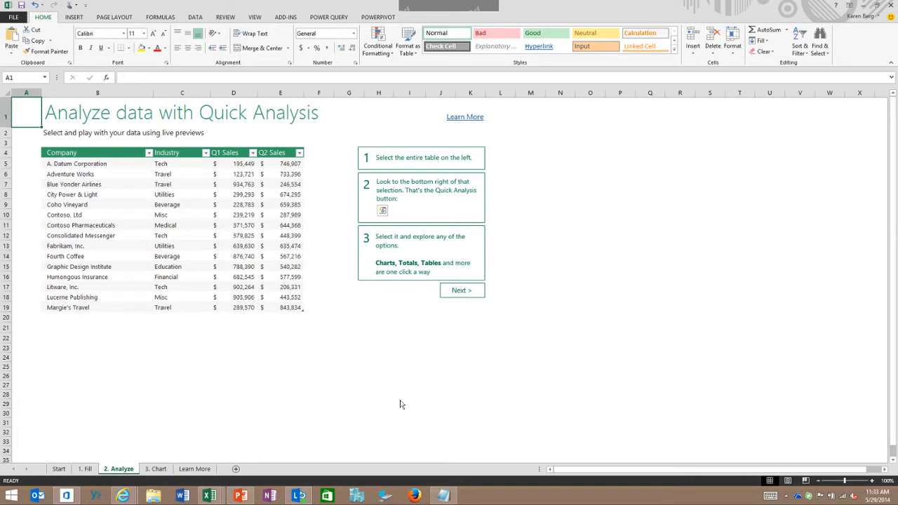
{"action": "left_click_drag", "start_coordinate": [61, 152], "coordinate": [288, 307]}
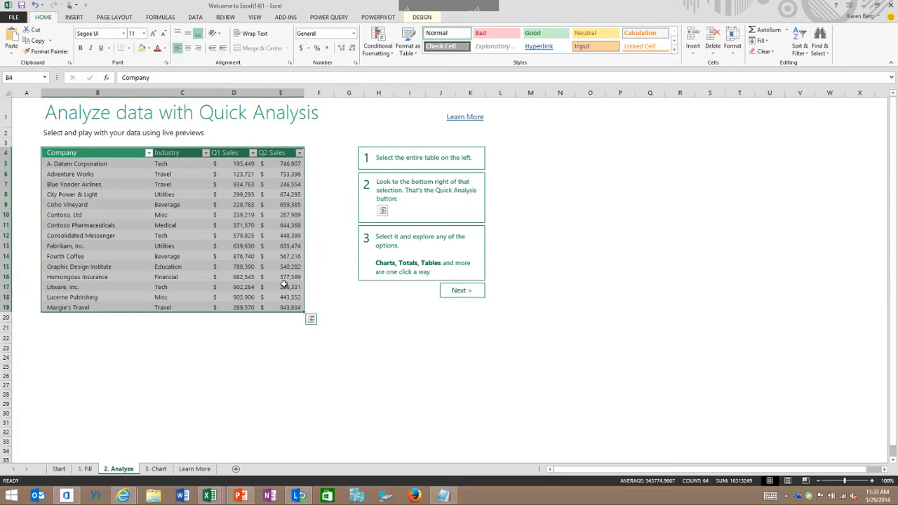
{"action": "left_click", "coordinate": [311, 318]}
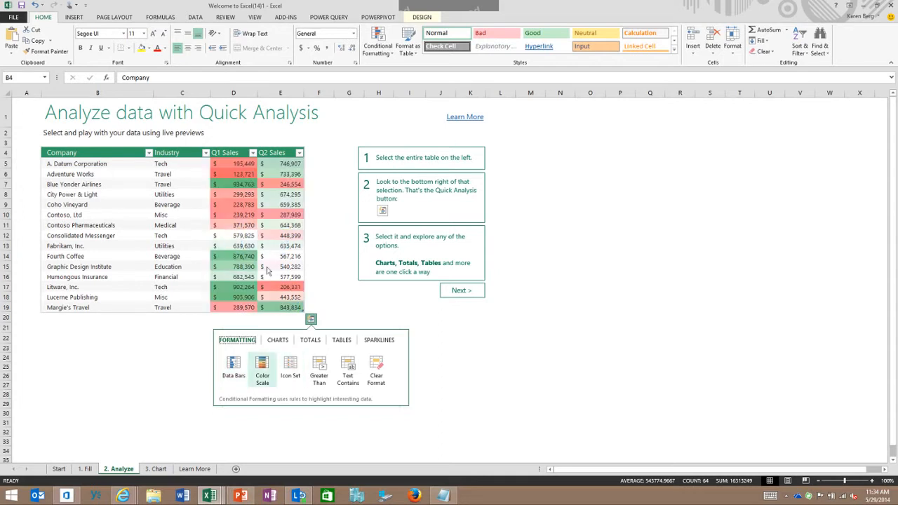
{"action": "key", "text": "Right"}
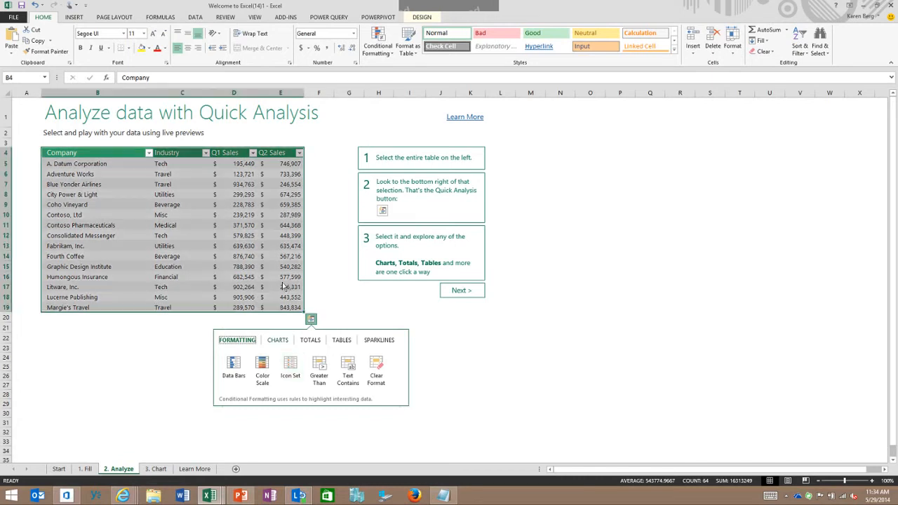
{"action": "left_click", "coordinate": [310, 340]}
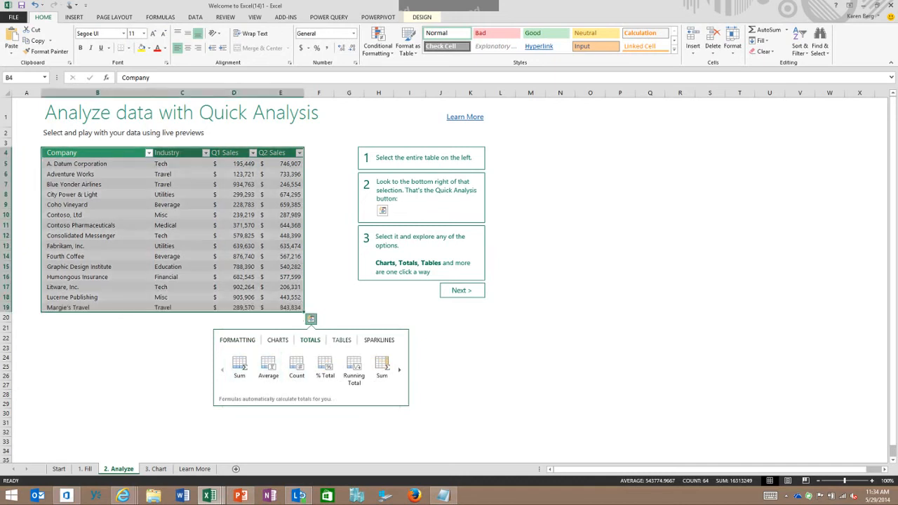
Add Line sparklines for each company in column F beside the Q2 Sales figures
{"action": "left_click", "coordinate": [378, 340]}
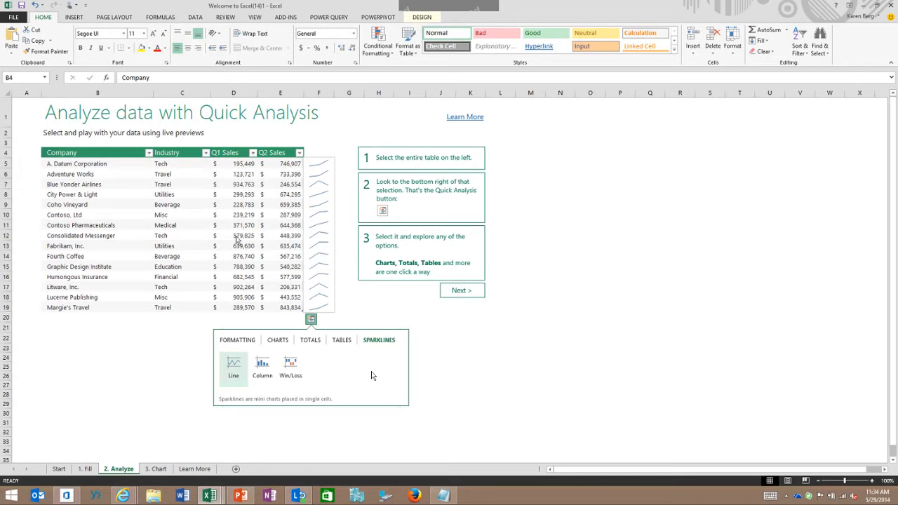
{"action": "left_click", "coordinate": [234, 364]}
{"action": "left_click", "coordinate": [233, 366]}
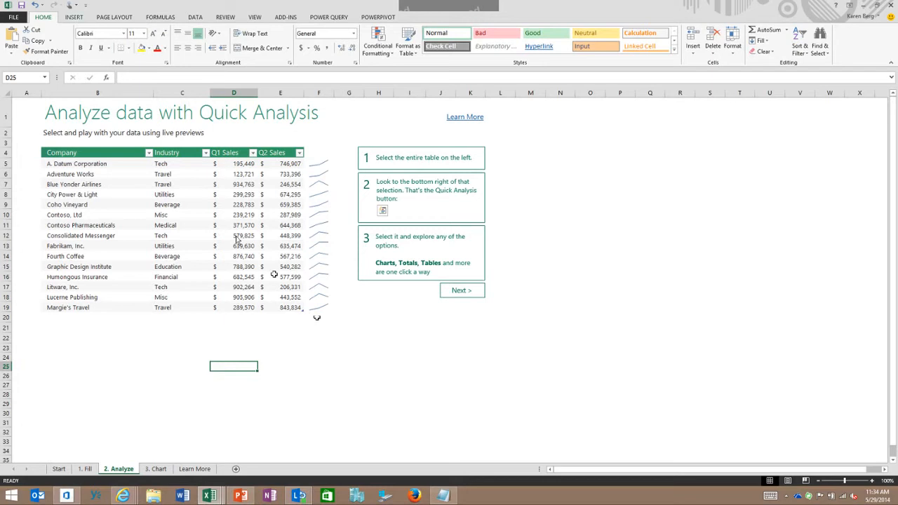
Select the whole sales table including headers on the 3. Chart sheet and bring up the recommended charts for it
{"action": "left_click", "coordinate": [73, 16]}
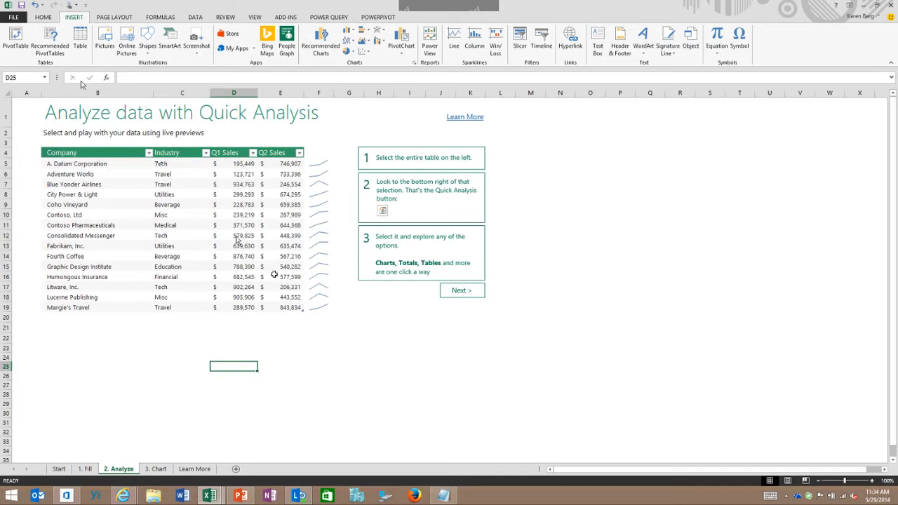
{"action": "left_click", "coordinate": [461, 289]}
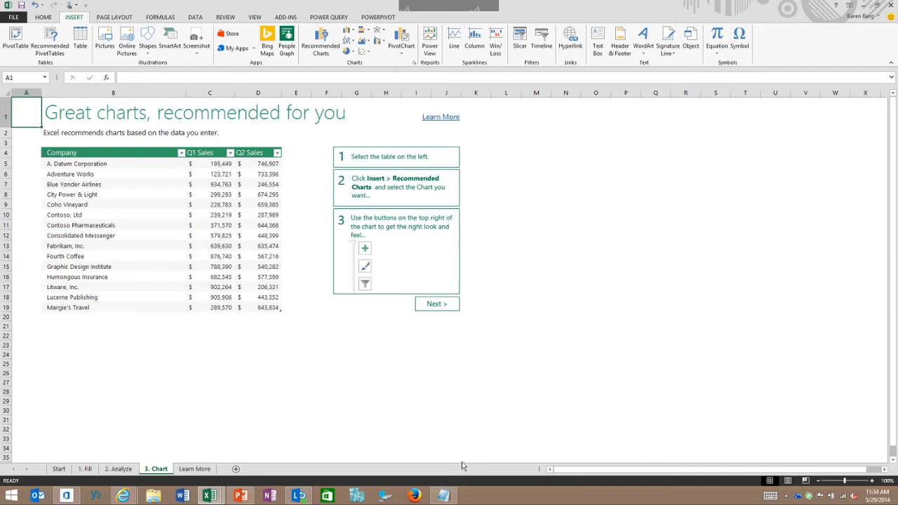
{"action": "left_click_drag", "start_coordinate": [112, 152], "coordinate": [171, 172]}
{"action": "left_click_drag", "start_coordinate": [206, 206], "coordinate": [263, 263]}
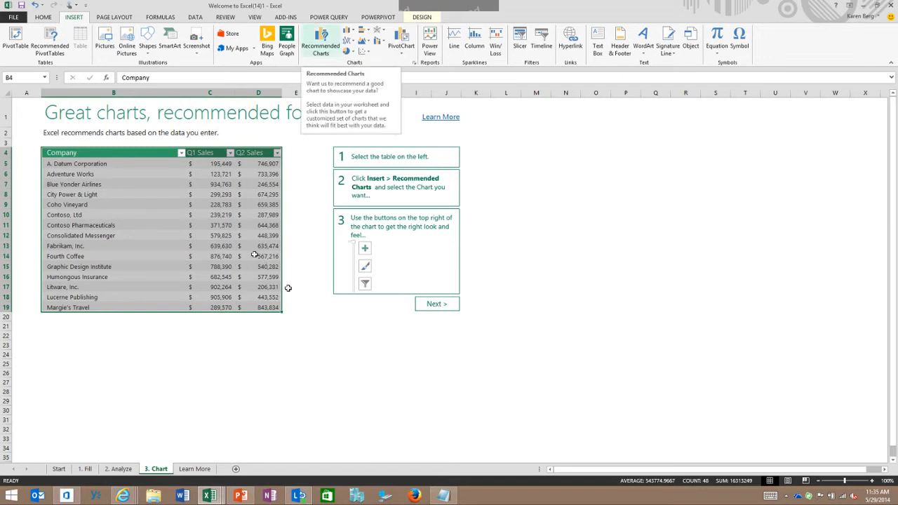
{"action": "left_click", "coordinate": [320, 42]}
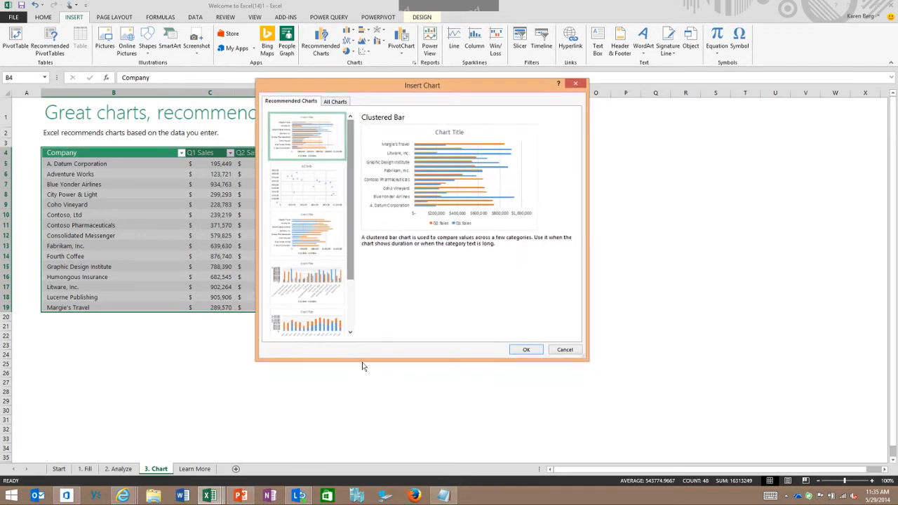
Compare the recommended Scatter, Stacked Bar and Clustered Column charts, insert the Stacked Bar chart, and move it directly below the sales table
{"action": "key", "text": "Down"}
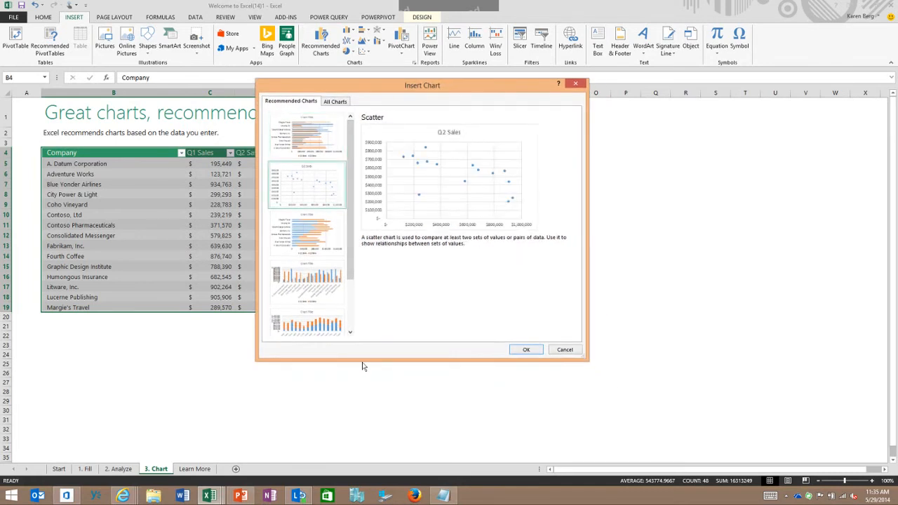
{"action": "key", "text": "Down"}
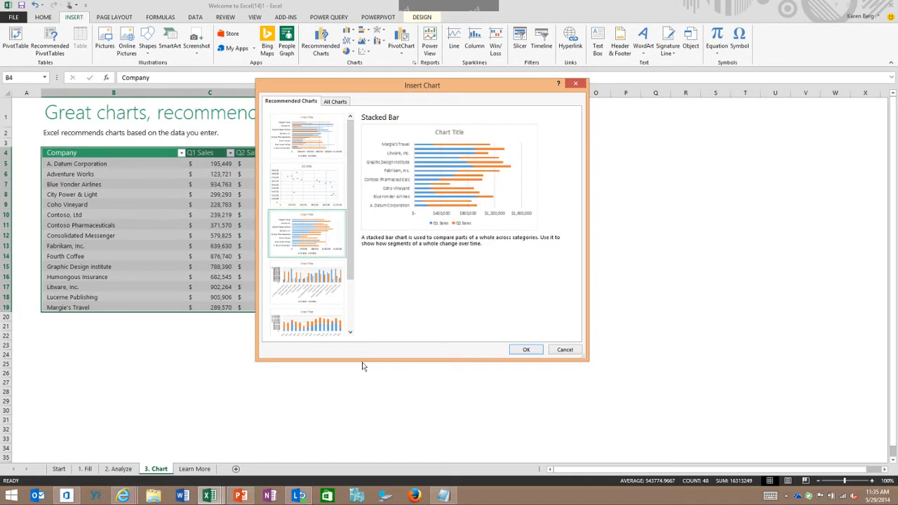
{"action": "key", "text": "Up"}
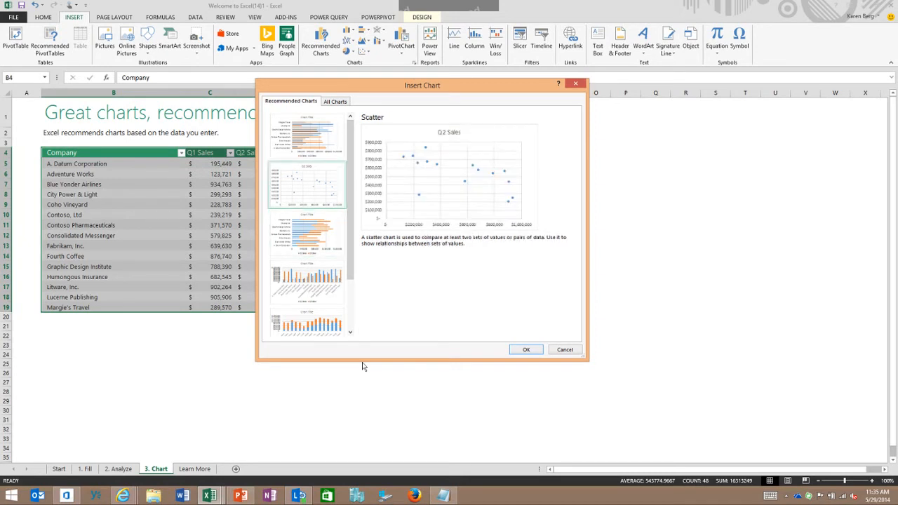
{"action": "left_click", "coordinate": [303, 306]}
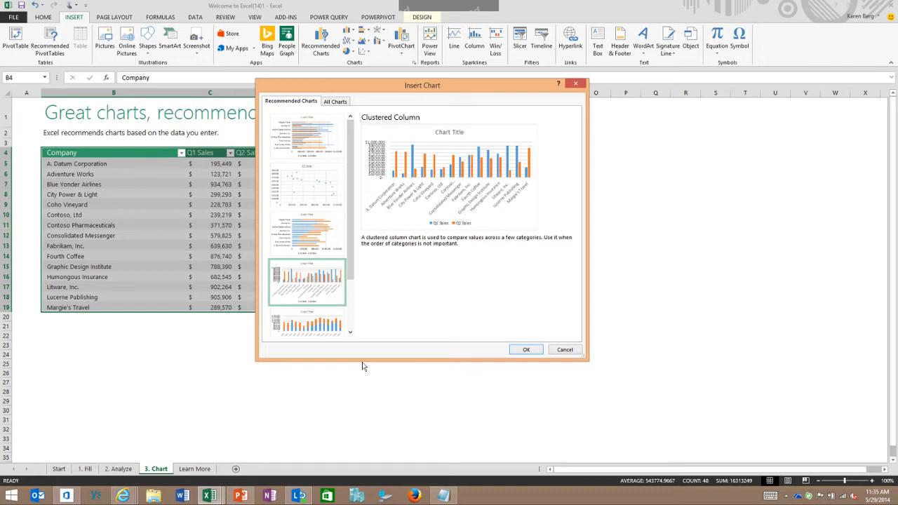
{"action": "key", "text": "Up"}
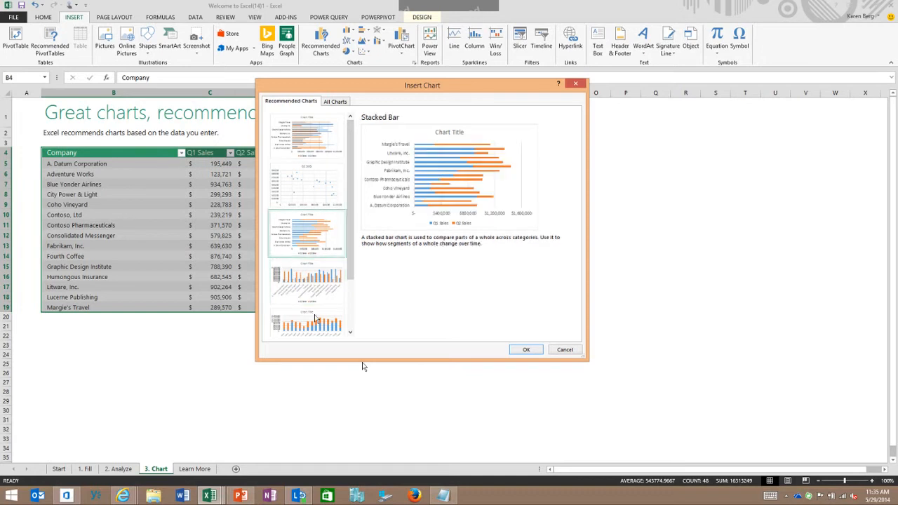
{"action": "key", "text": "Return"}
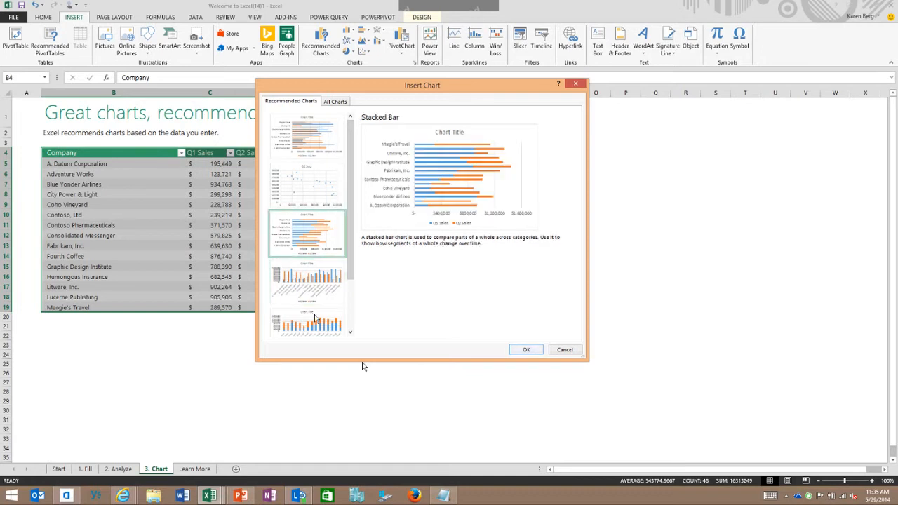
{"action": "left_click_drag", "start_coordinate": [491, 228], "coordinate": [231, 331]}
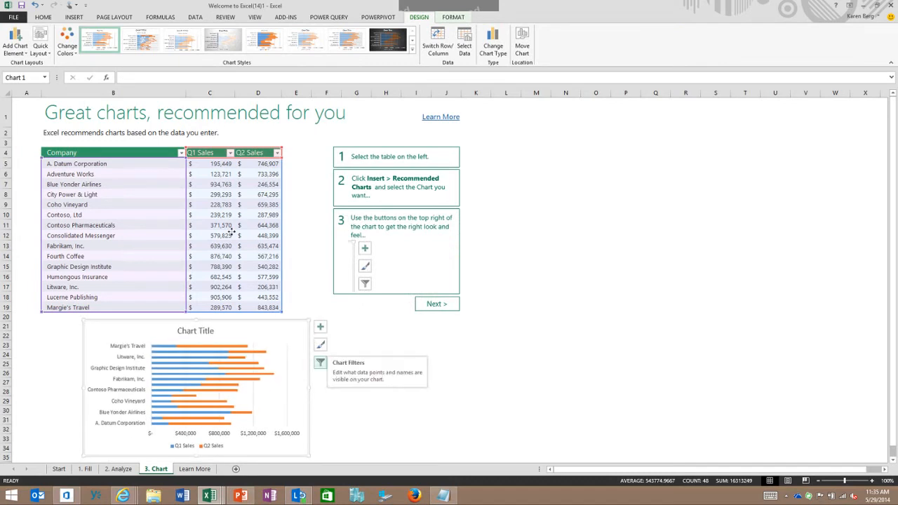
Examine the series and company categories offered in the stacked bar chart's filters, and close them without applying a filter
{"action": "left_click", "coordinate": [320, 362]}
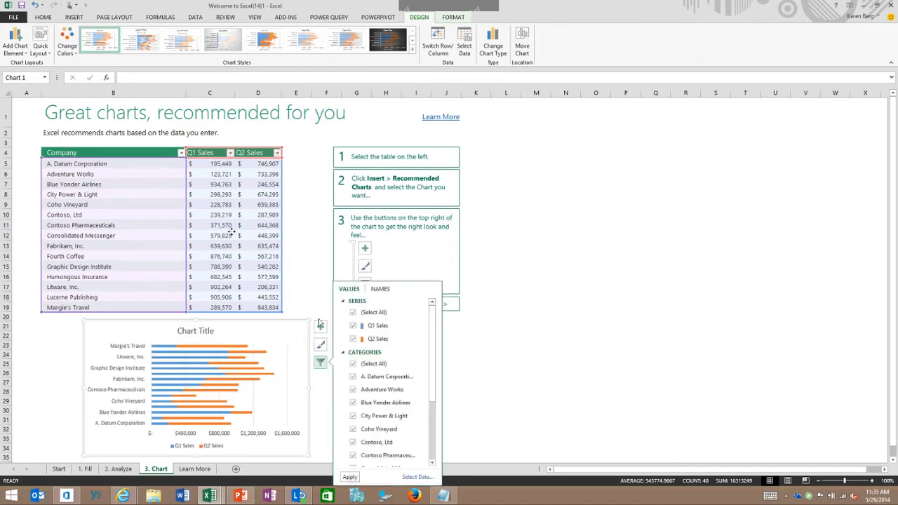
{"action": "scroll", "coordinate": [390, 394], "scroll_direction": "down", "scroll_amount": 2}
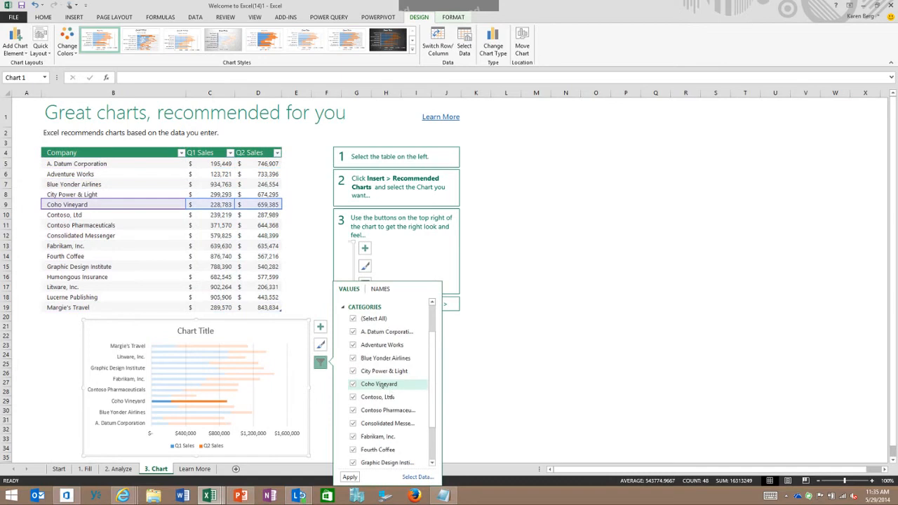
{"action": "scroll", "coordinate": [385, 389], "scroll_direction": "down", "scroll_amount": 1}
{"action": "scroll", "coordinate": [380, 383], "scroll_direction": "up", "scroll_amount": 3}
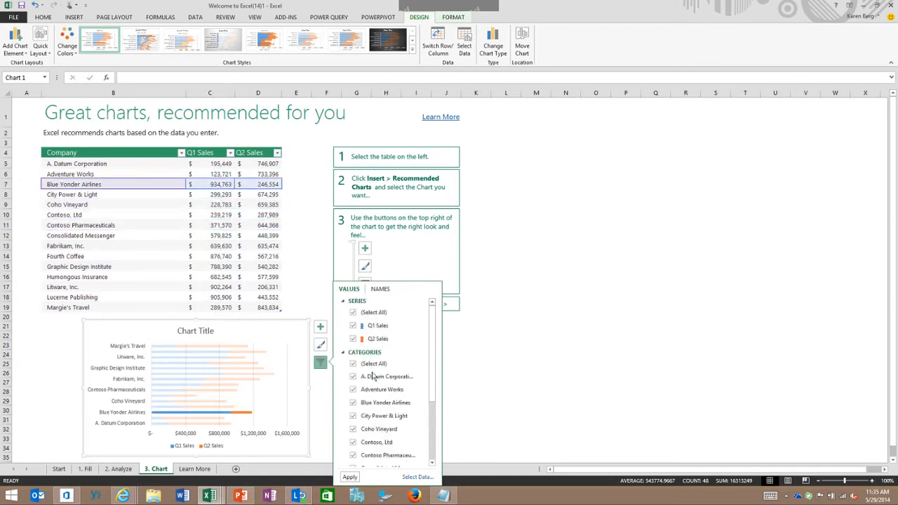
{"action": "left_click", "coordinate": [352, 339]}
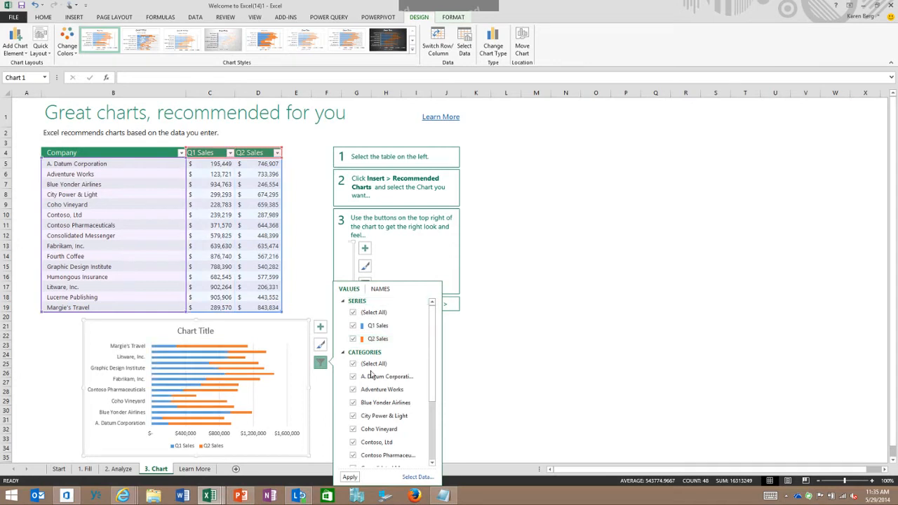
{"action": "left_click", "coordinate": [476, 336]}
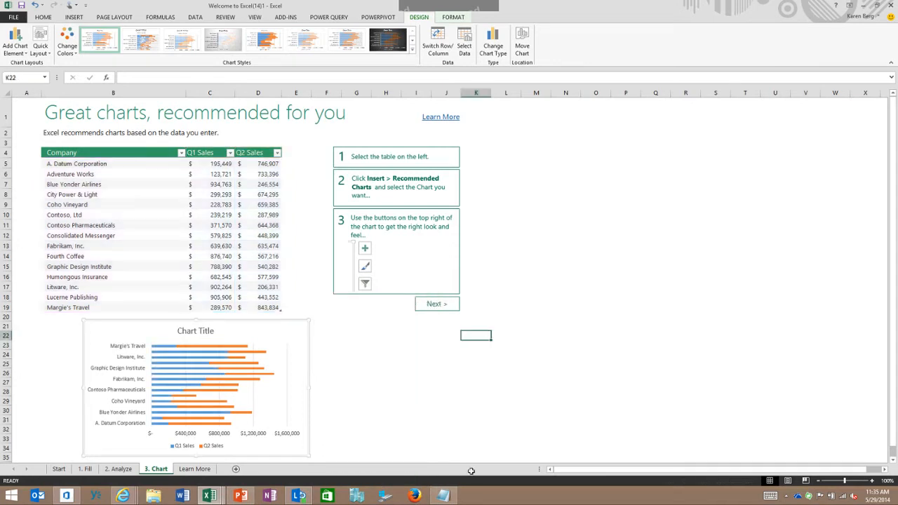
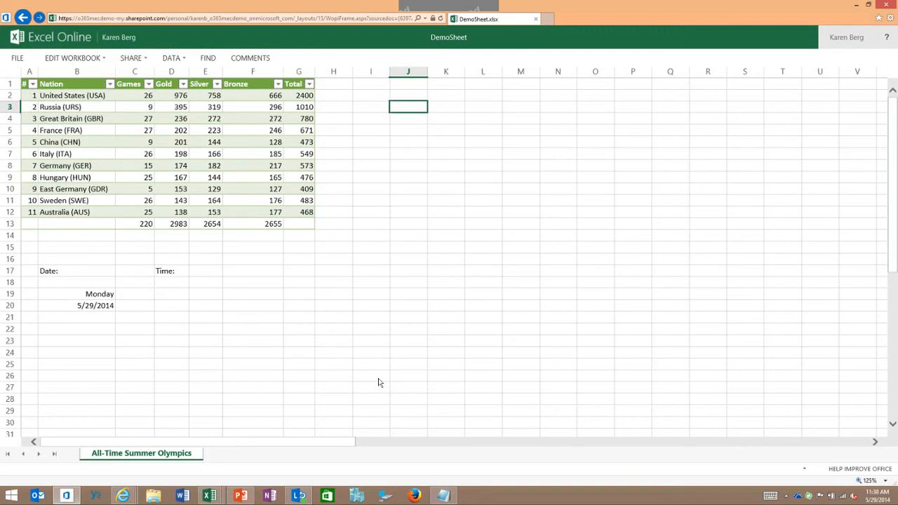
Return to the OneDrive document list and switch to the DemoSheet workbook in desktop Excel
{"action": "left_click", "coordinate": [23, 21]}
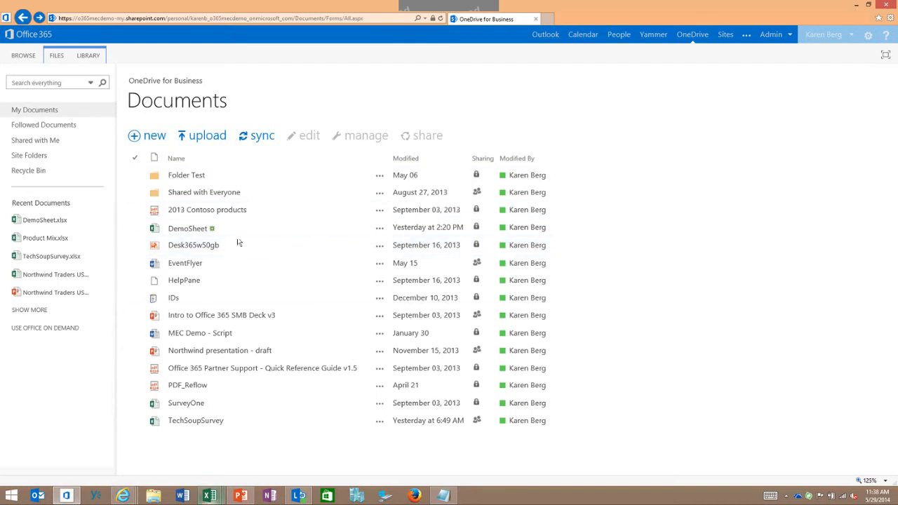
{"action": "mouse_move", "coordinate": [210, 495]}
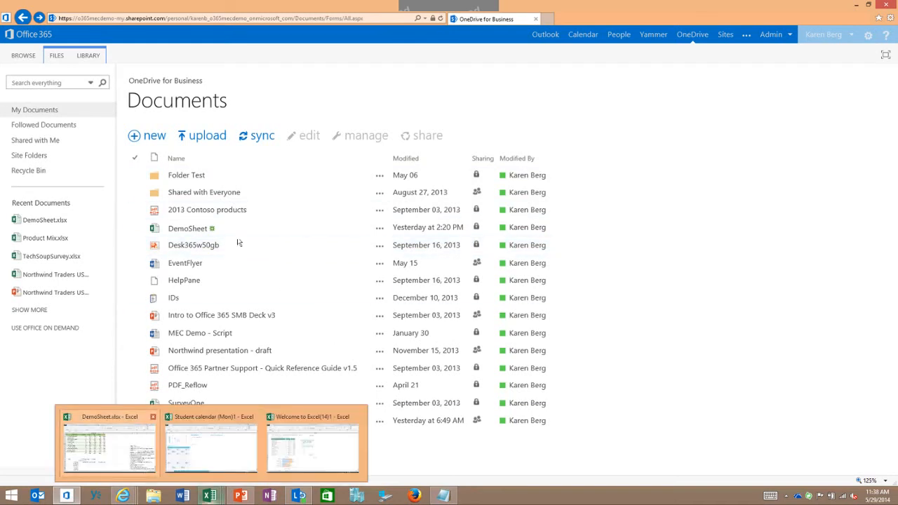
{"action": "left_click", "coordinate": [109, 443]}
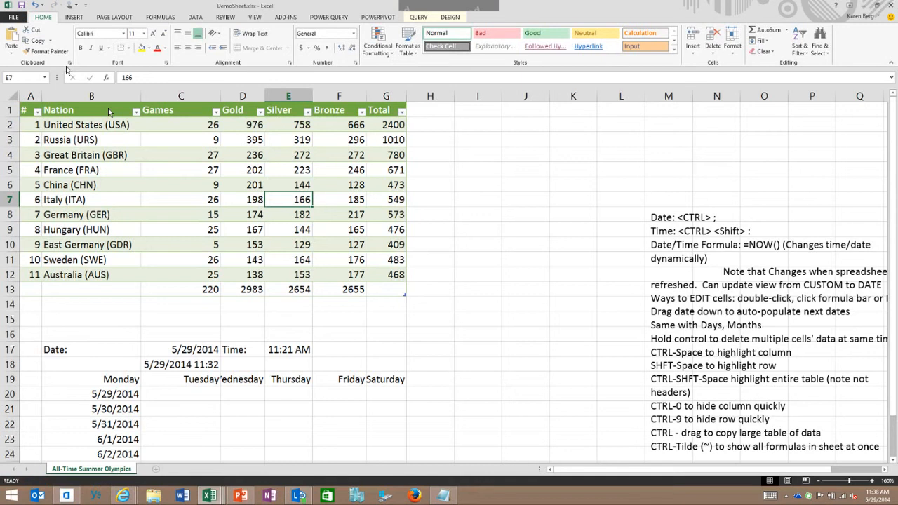
Open the sharing options of DemoSheet and enter a recipient's e-mail address in the invitation with edit permission
{"action": "left_click", "coordinate": [14, 18]}
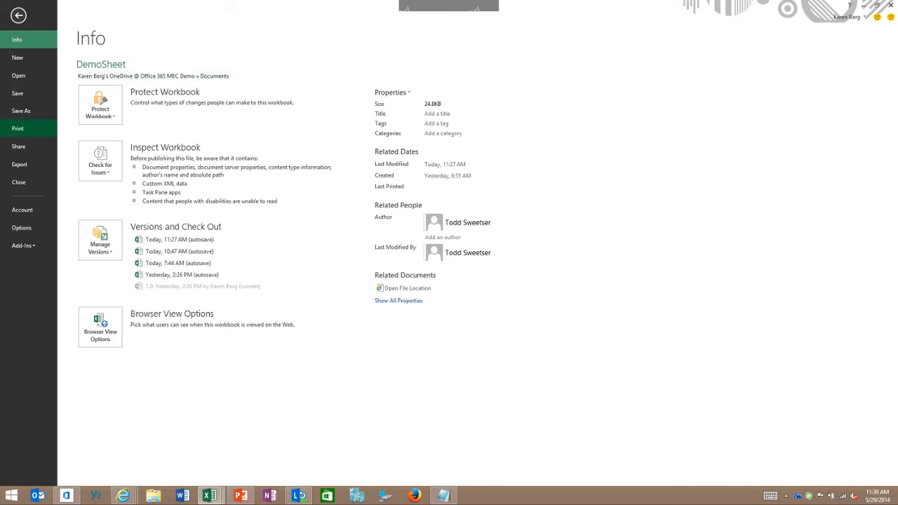
{"action": "left_click", "coordinate": [18, 146]}
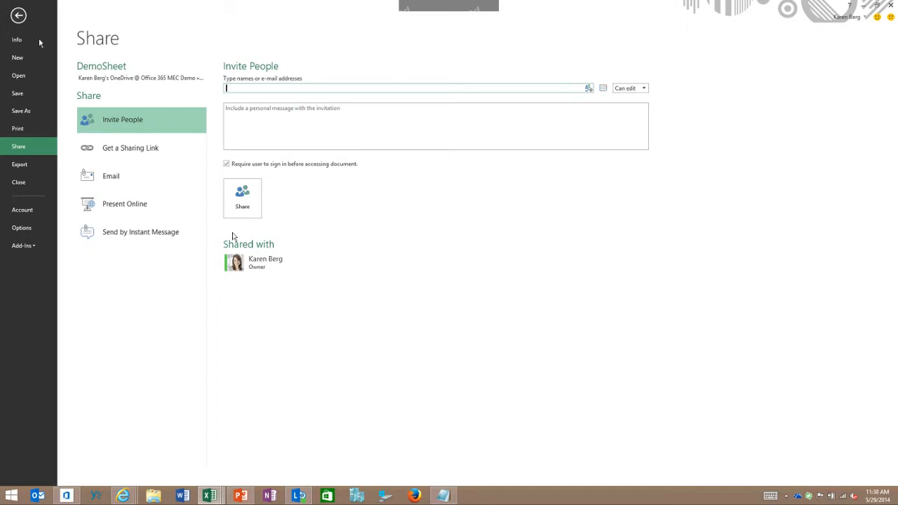
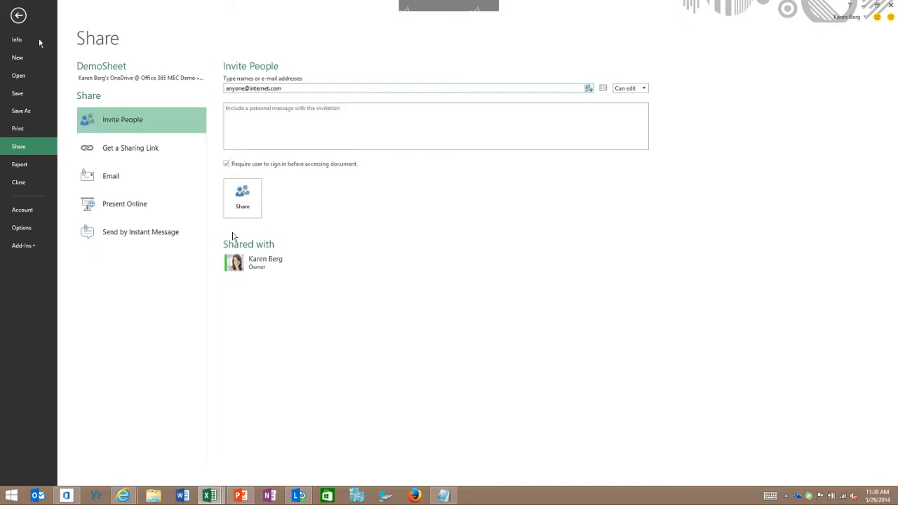
Create a view-only sharing link for the DemoSheet workbook and return to the worksheet
{"action": "left_click", "coordinate": [157, 159]}
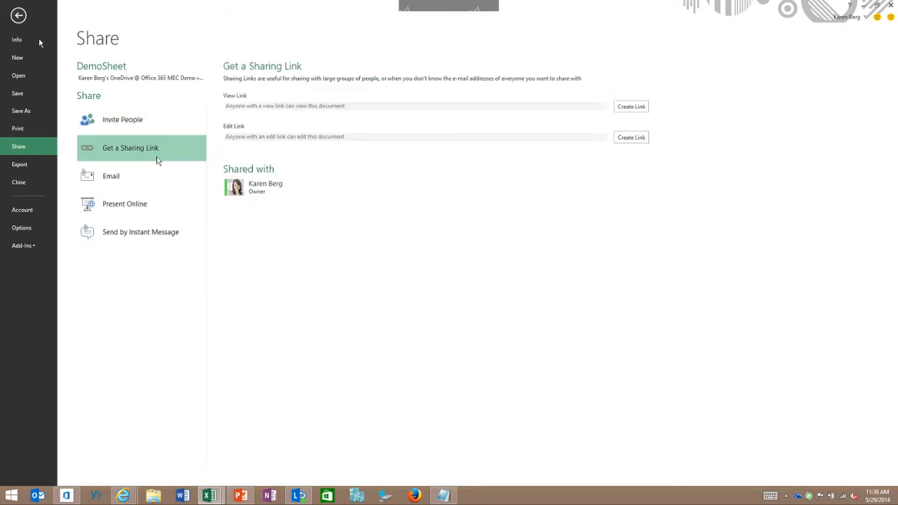
{"action": "left_click", "coordinate": [632, 107]}
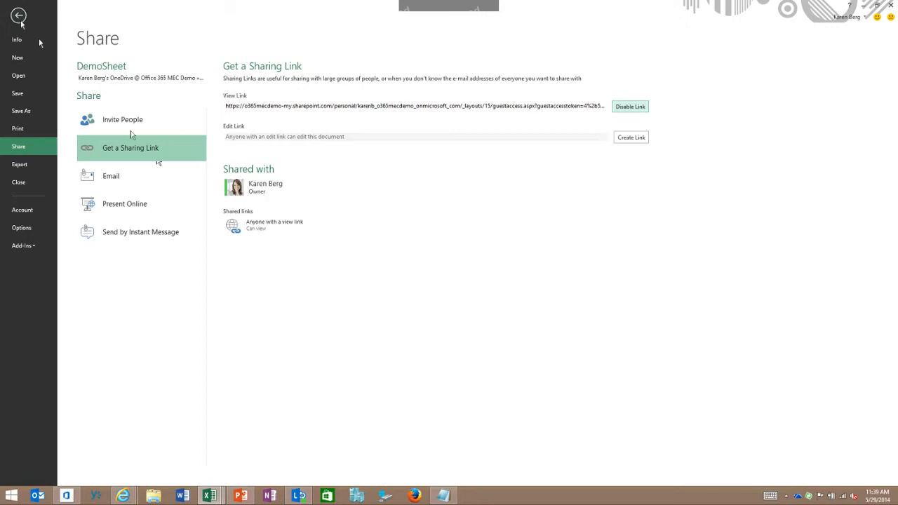
{"action": "left_click", "coordinate": [19, 17]}
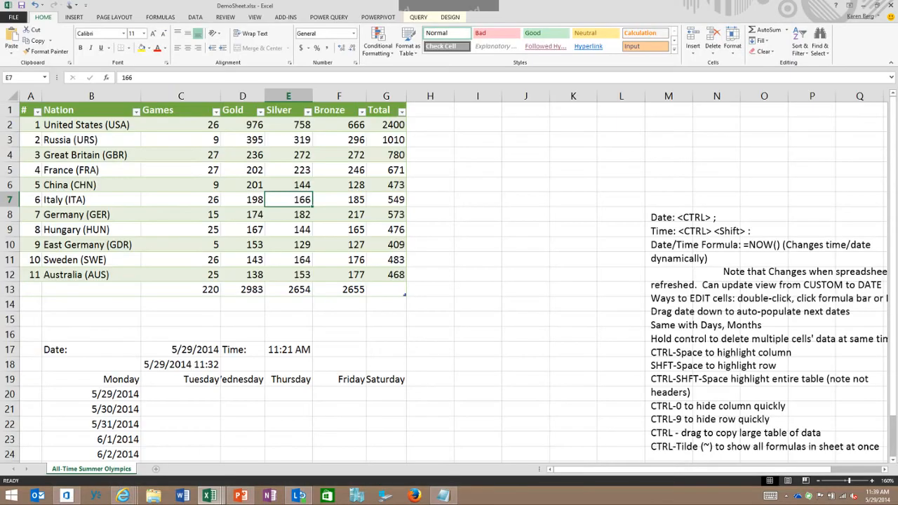
Switch back to OneDrive in the browser and create a new Excel survey named Survey Demo
{"action": "left_click", "coordinate": [864, 6]}
{"action": "left_click", "coordinate": [325, 331]}
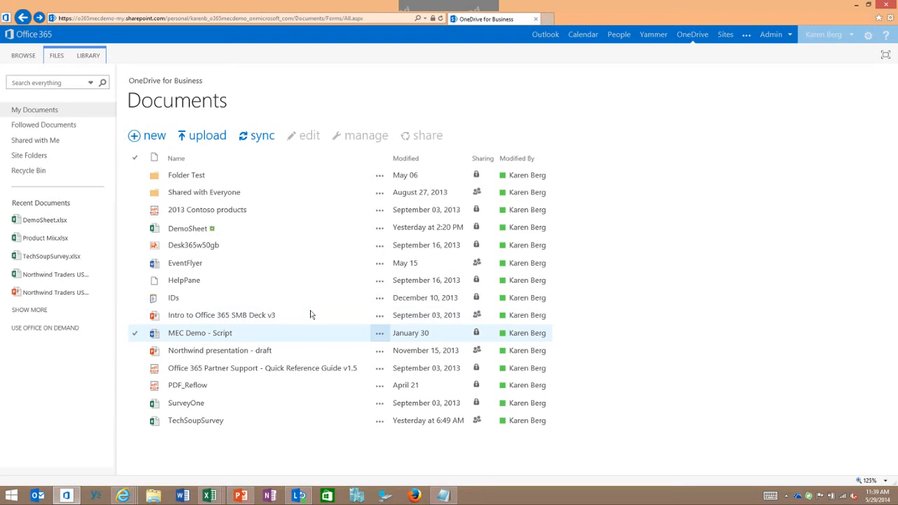
{"action": "left_click", "coordinate": [137, 140]}
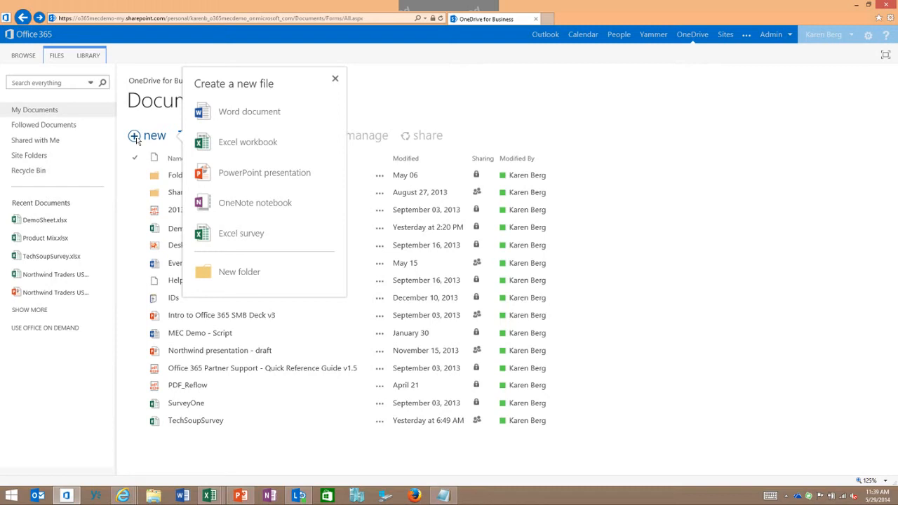
{"action": "left_click", "coordinate": [222, 224]}
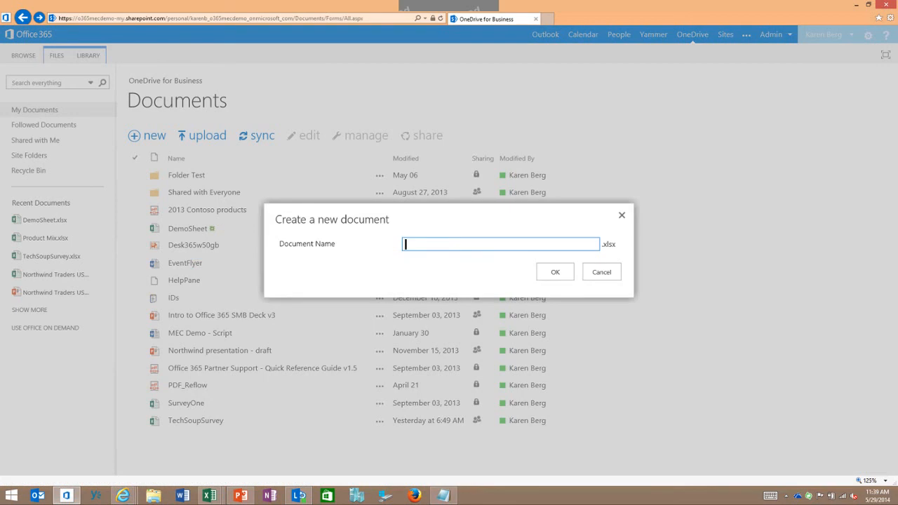
{"action": "type", "text": "SurbeyD"}
{"action": "key", "text": "BackSpace"}
{"action": "key", "text": "BackSpace"}
{"action": "key", "text": "BackSpace"}
{"action": "key", "text": "BackSpace"}
{"action": "key", "text": "BackSpace"}
{"action": "type", "text": "rvey Demo"}
{"action": "right_click", "coordinate": [450, 265]}
{"action": "left_click", "coordinate": [554, 272]}
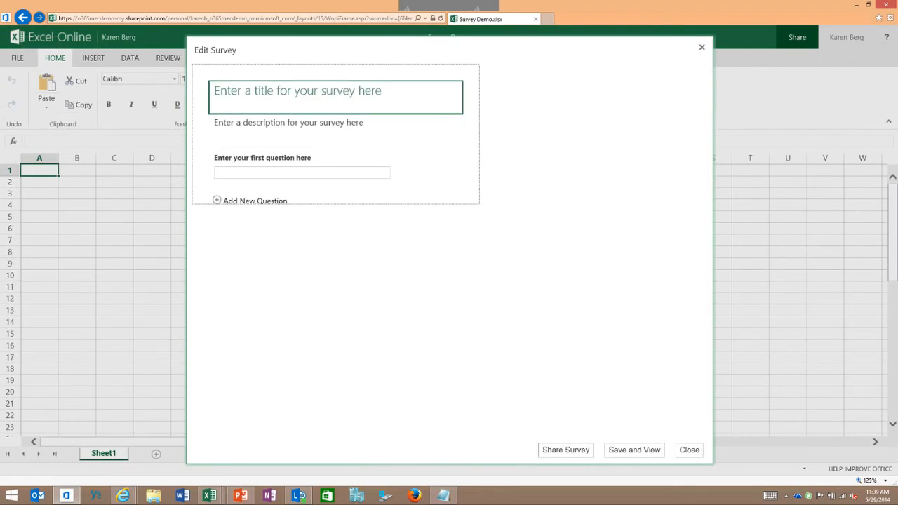
Title the survey "Volunteer Signup Form" and give it the description "Thanks for Assistance!"
{"action": "type", "text": "Volu"}
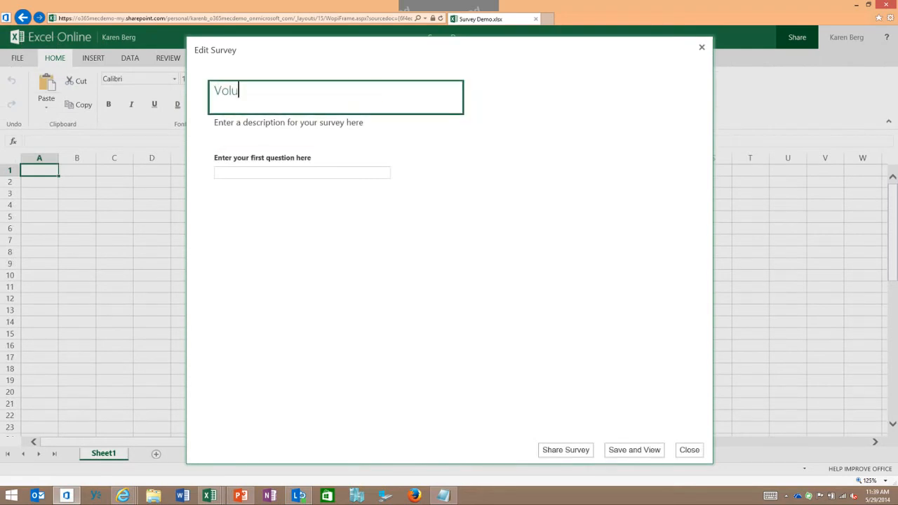
{"action": "type", "text": "nteer Signup Form"}
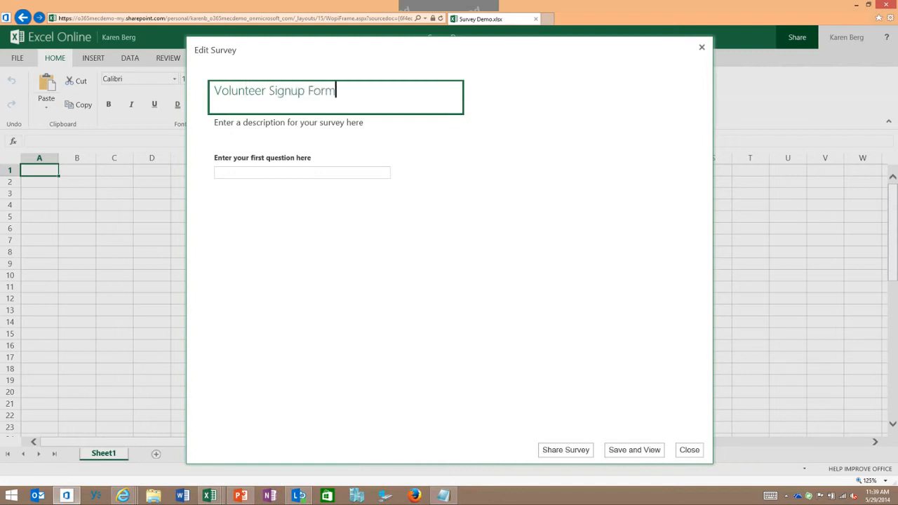
{"action": "key", "text": "Tab"}
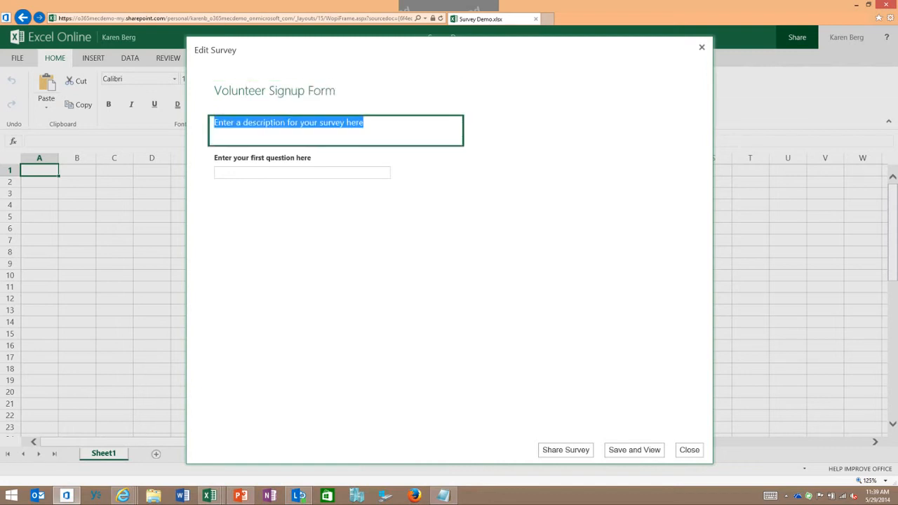
{"action": "type", "text": "Thanks for"}
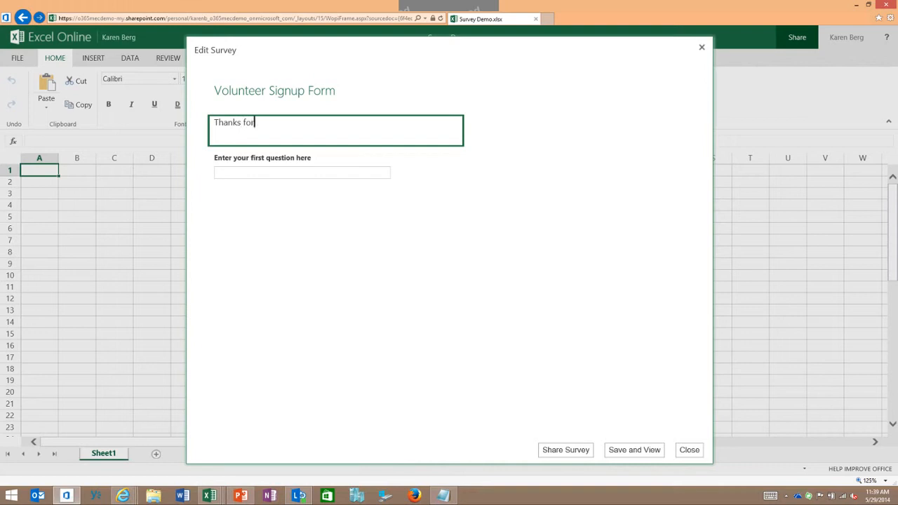
{"action": "type", "text": " Assistance!"}
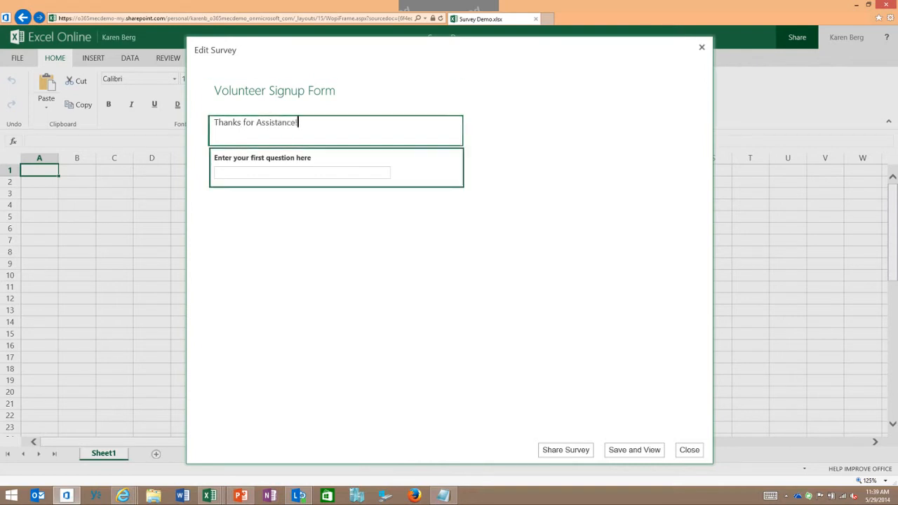
Set the first survey question to "Name" with a text response and make it required
{"action": "left_click", "coordinate": [336, 167]}
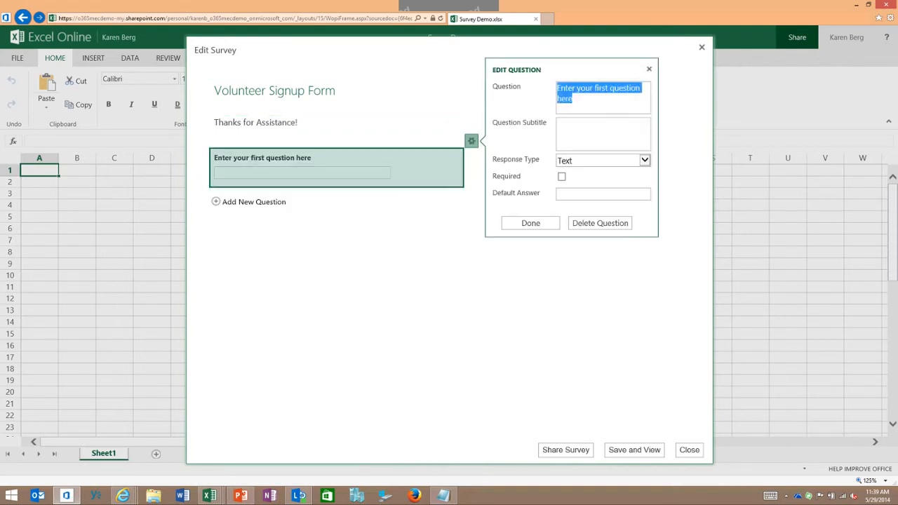
{"action": "type", "text": "Nam,e"}
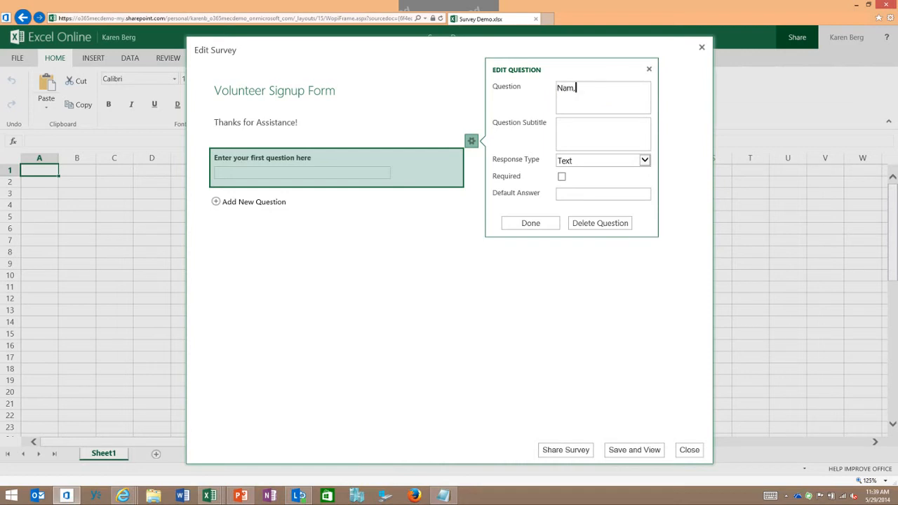
{"action": "key", "text": "BackSpace"}
{"action": "key", "text": "BackSpace"}
{"action": "key", "text": "BackSpace"}
{"action": "type", "text": "me"}
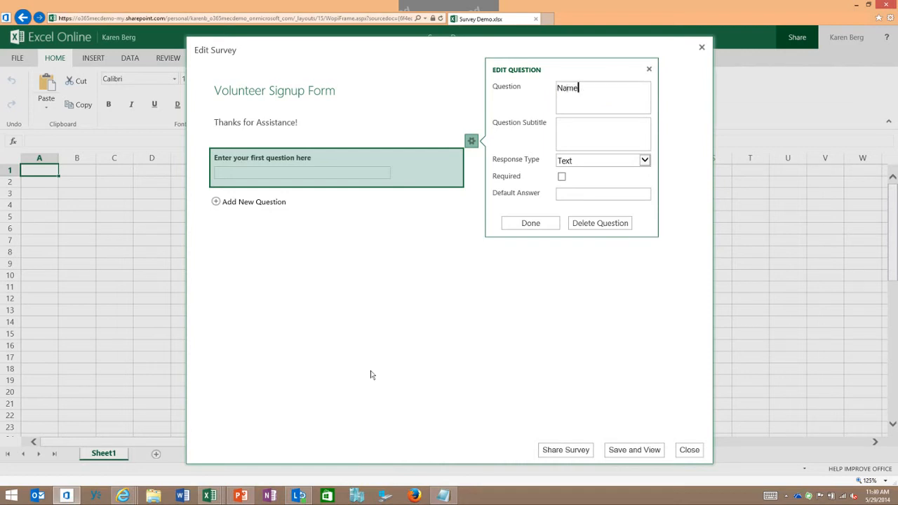
{"action": "key", "text": "Tab"}
{"action": "key", "text": "Tab"}
{"action": "key", "text": "Tab"}
{"action": "key", "text": "space"}
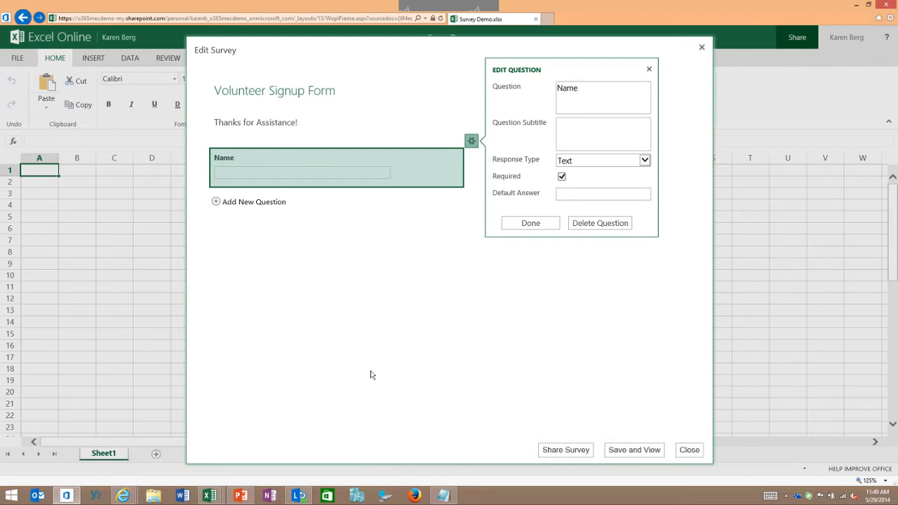
Add the subtitle "First and Last" to the Name question and finish editing it
{"action": "key", "text": "Tab"}
{"action": "key", "text": "shift+Tab"}
{"action": "key", "text": "shift+Tab"}
{"action": "key", "text": "shift+Tab"}
{"action": "type", "text": "First and Last"}
{"action": "key", "text": "Return"}
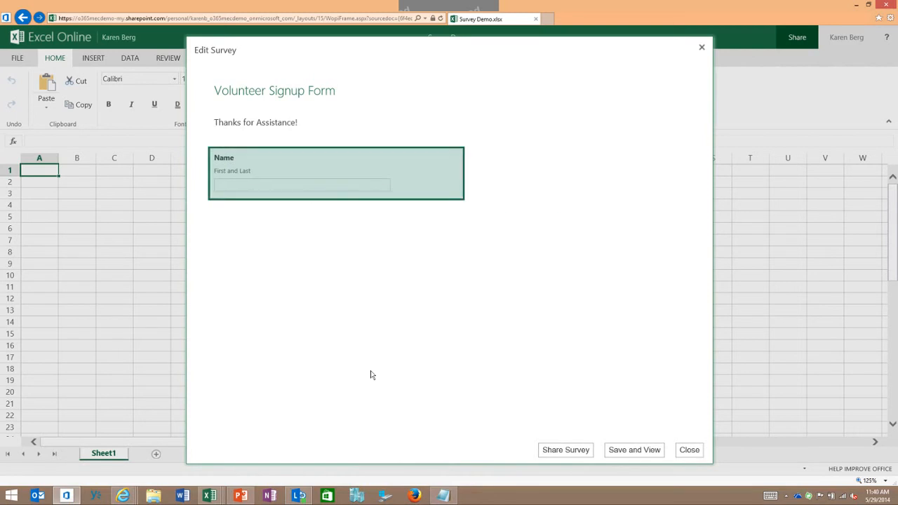
Add the question "How many hours are you available?" with the Number response type
{"action": "left_click", "coordinate": [254, 214]}
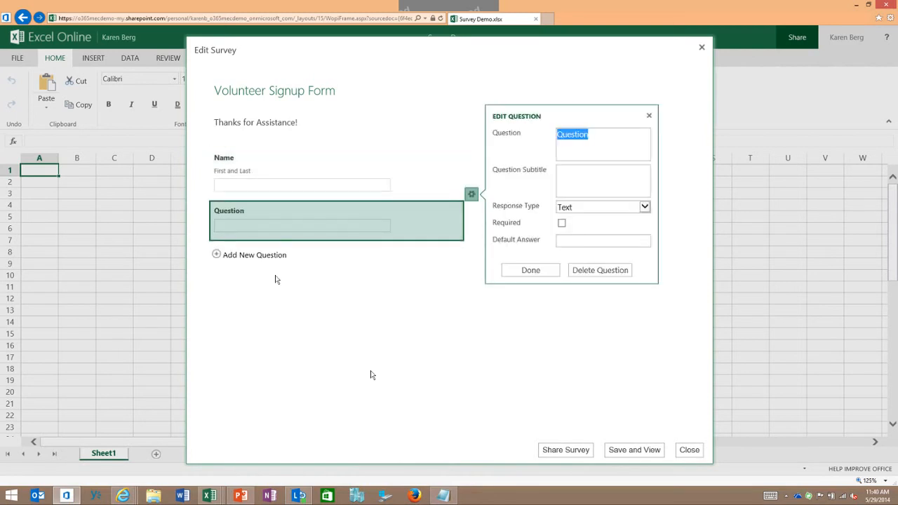
{"action": "type", "text": "How many hours are "}
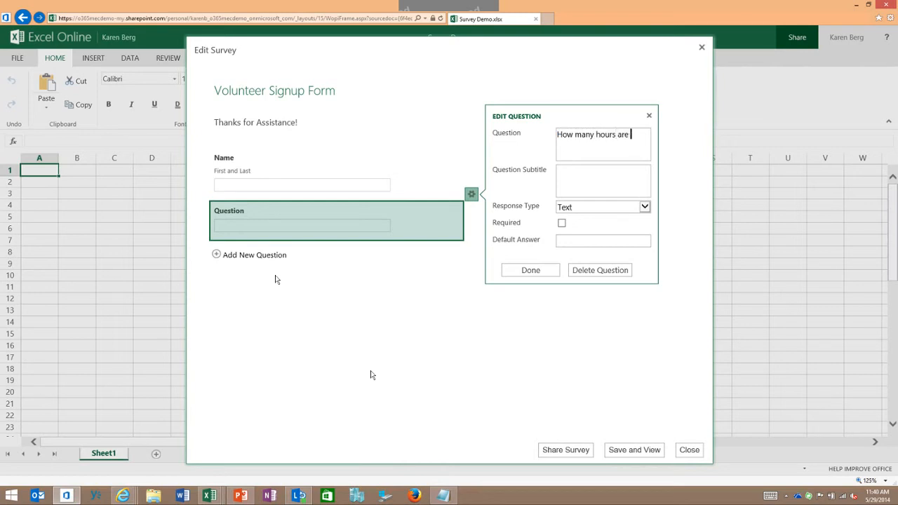
{"action": "type", "text": "you available?"}
{"action": "left_click", "coordinate": [644, 207]}
{"action": "left_click", "coordinate": [573, 228]}
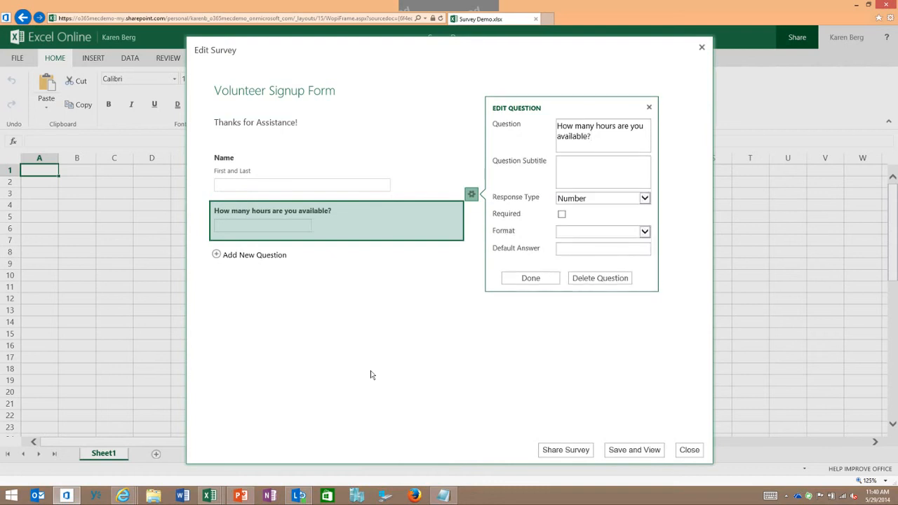
Make the hours question required, use the Fixed Decimal format, choose its number of decimal places, and finish editing it
{"action": "left_click", "coordinate": [561, 214]}
{"action": "left_click", "coordinate": [643, 231]}
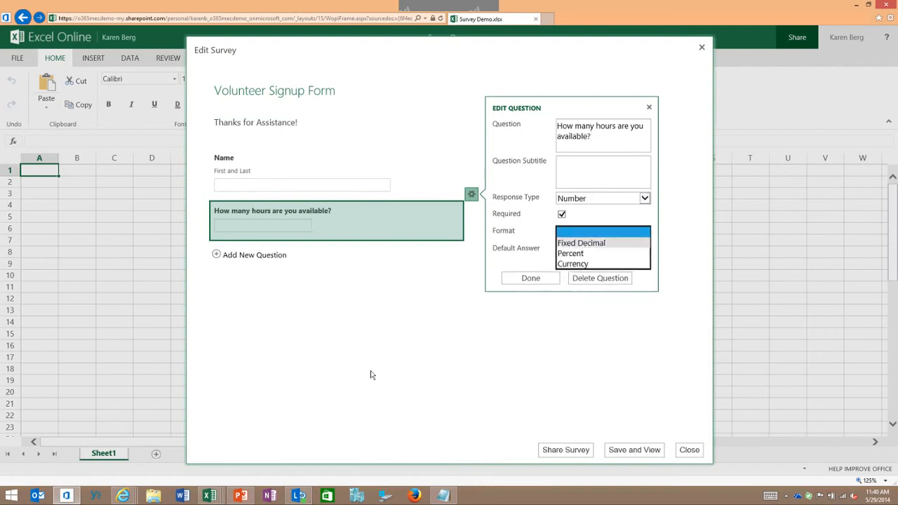
{"action": "left_click", "coordinate": [581, 243]}
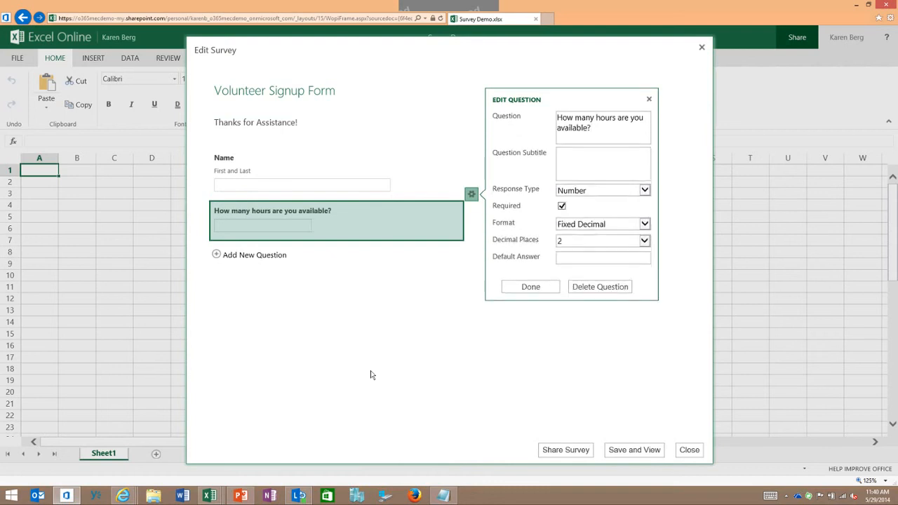
{"action": "left_click", "coordinate": [644, 241]}
{"action": "left_click", "coordinate": [575, 219]}
{"action": "key", "text": "Return"}
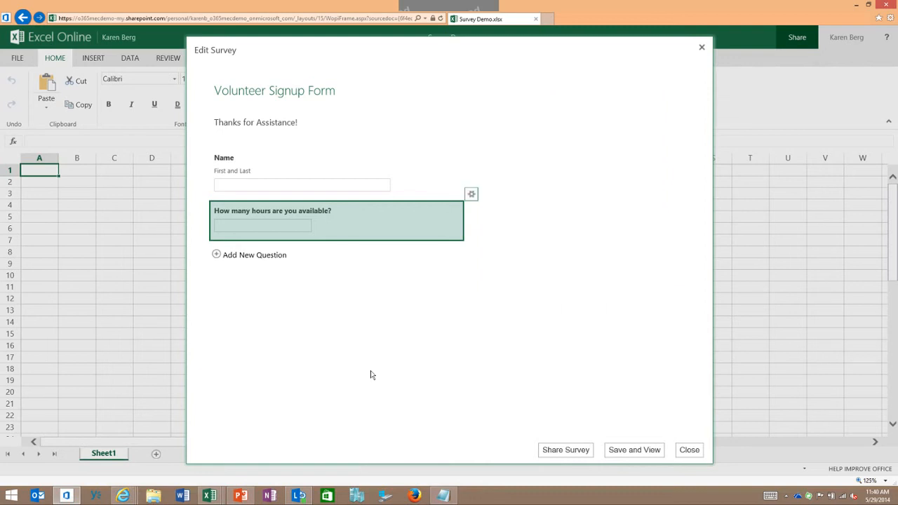
Save and preview the survey, create its sharing link, and close the sharing dialog
{"action": "key", "text": "Return"}
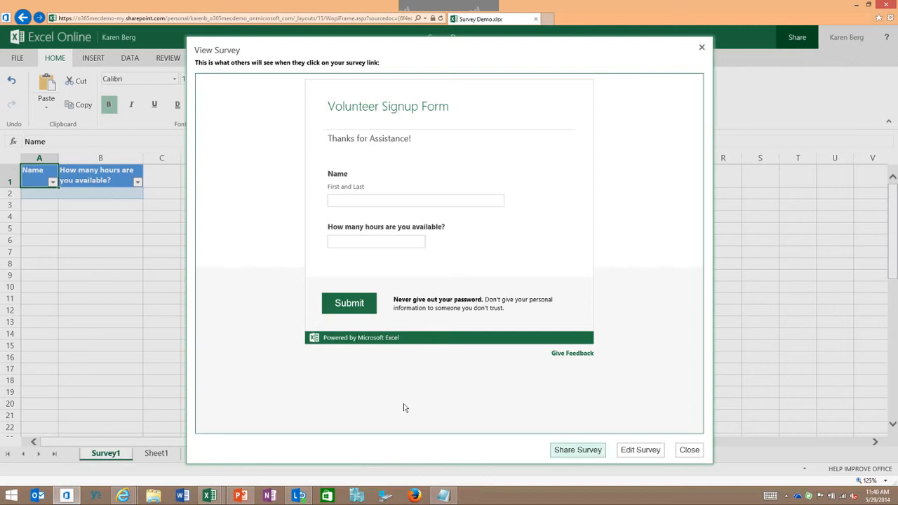
{"action": "left_click", "coordinate": [577, 449]}
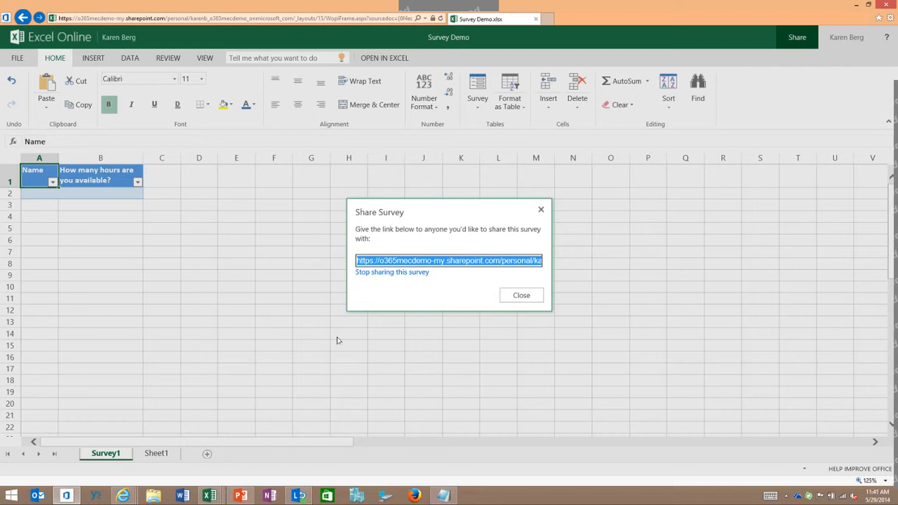
{"action": "left_click", "coordinate": [521, 296]}
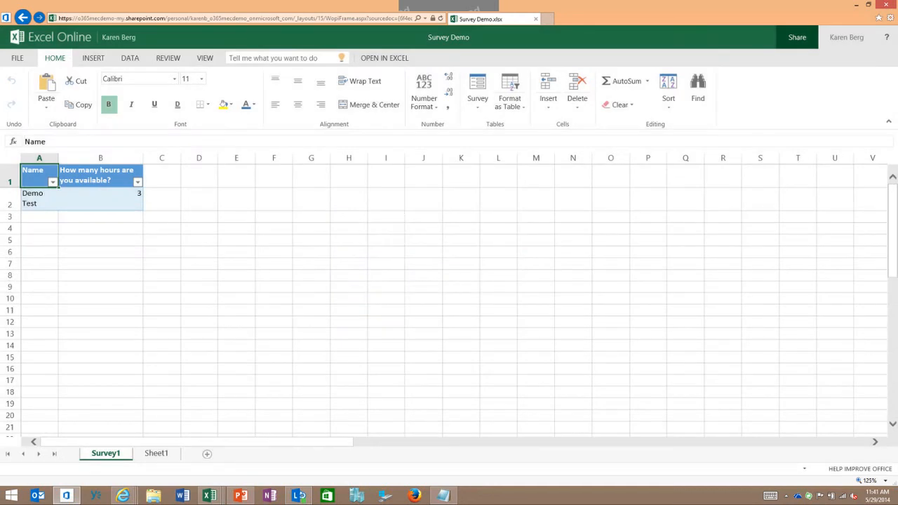
Widen the Name column so each response fits on one line, and open the Survey Demo workbook in desktop Excel
{"action": "left_click_drag", "start_coordinate": [58, 158], "coordinate": [100, 158]}
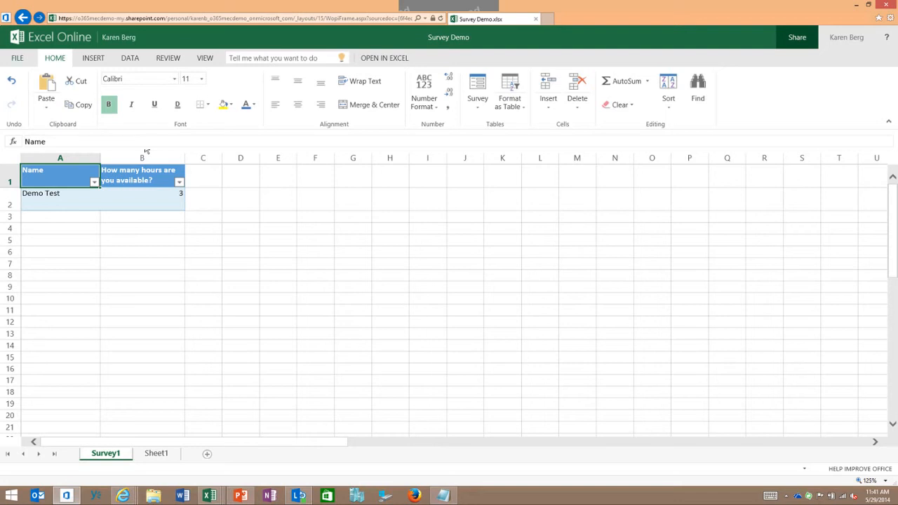
{"action": "left_click", "coordinate": [17, 57]}
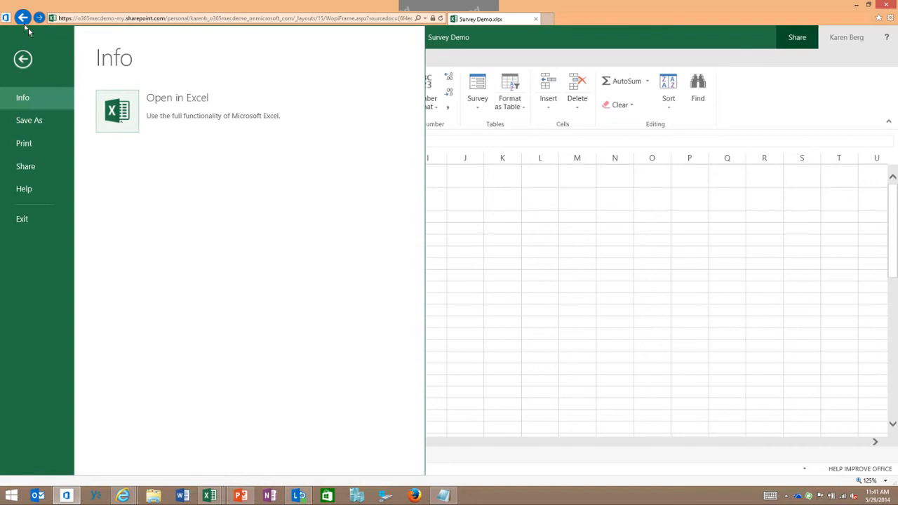
{"action": "left_click", "coordinate": [117, 110]}
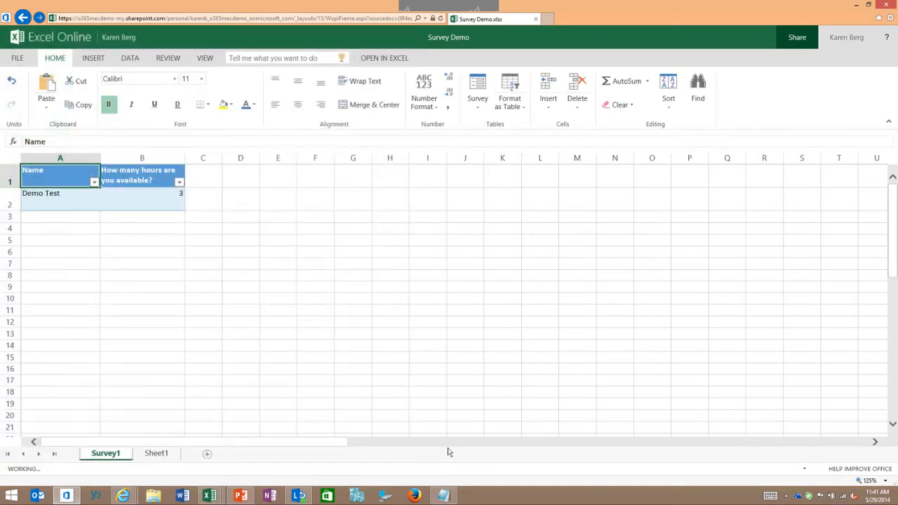